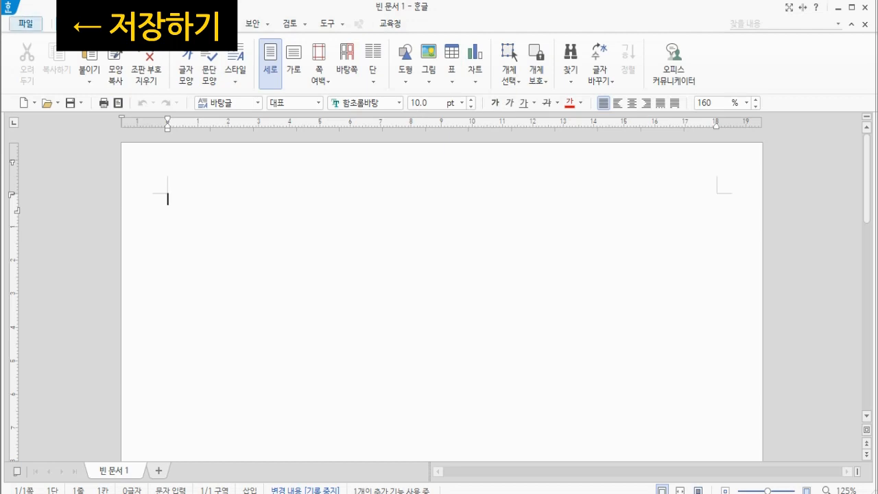
# Save the blank document to the Desktop as 정보통신교육 in Hangul (*.hwp) format
pyautogui.click(25, 23)
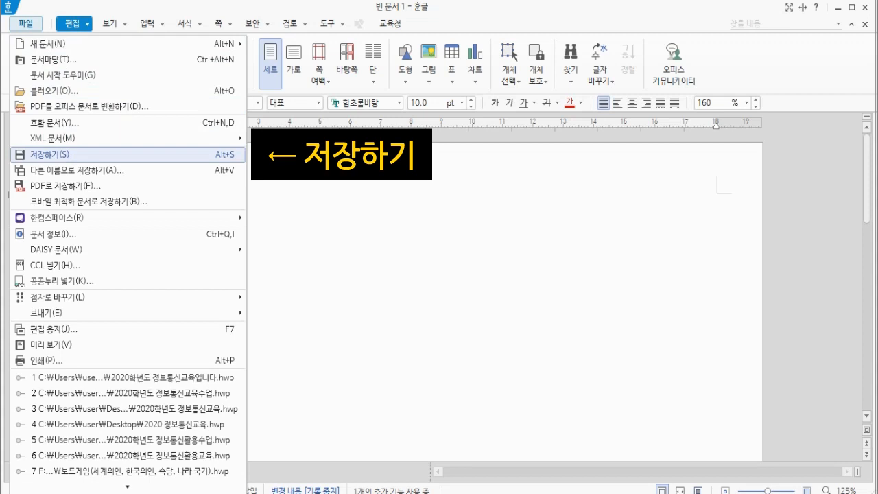
pyautogui.click(69, 154)
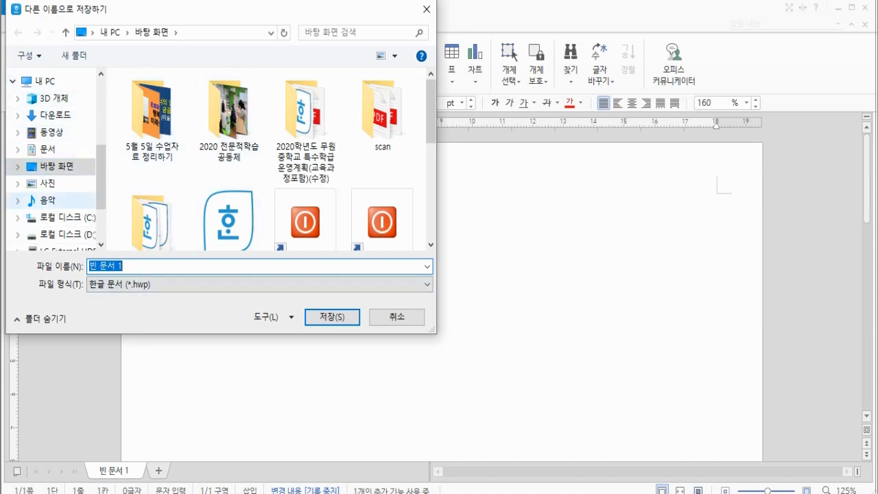
pyautogui.click(48, 150)
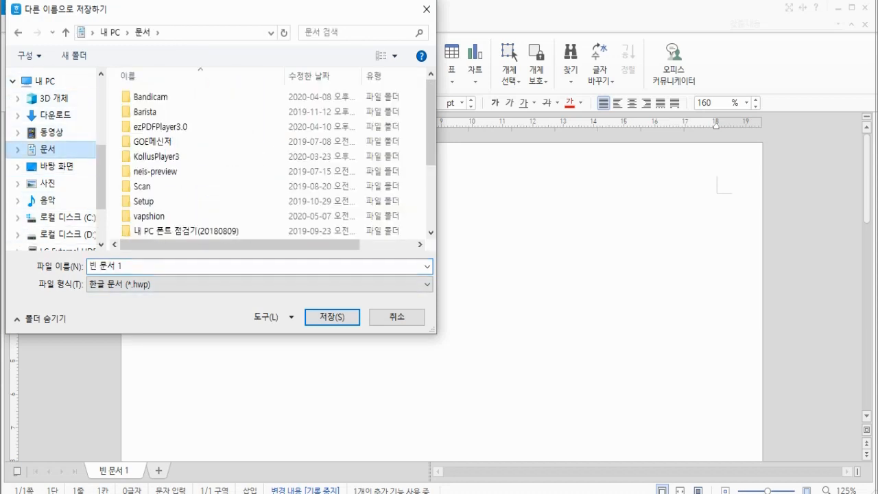
pyautogui.click(57, 166)
pyautogui.click(48, 183)
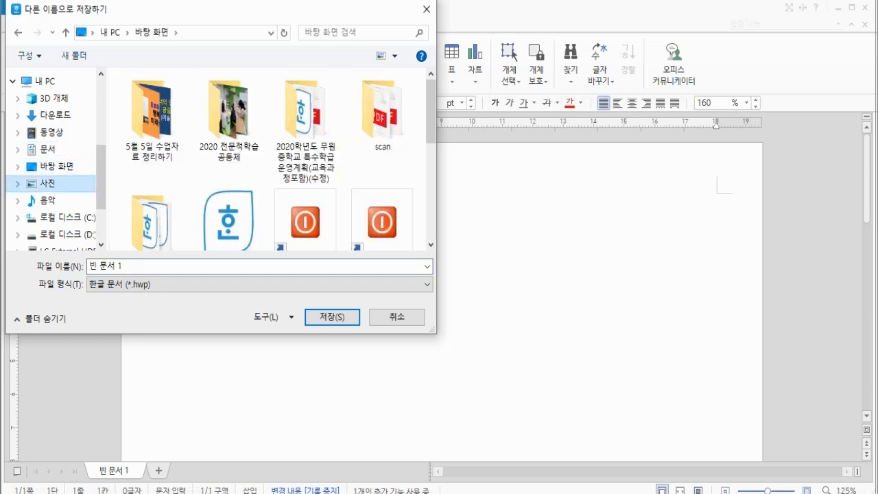
pyautogui.click(56, 167)
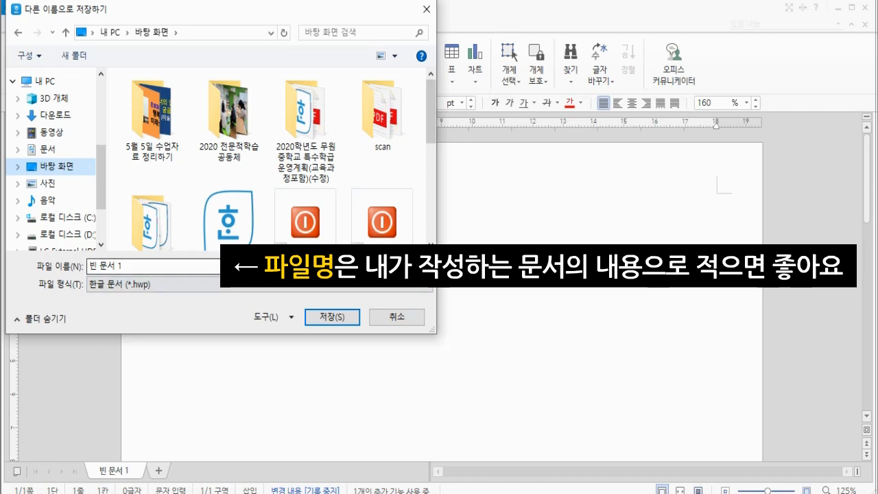
pyautogui.click(107, 266)
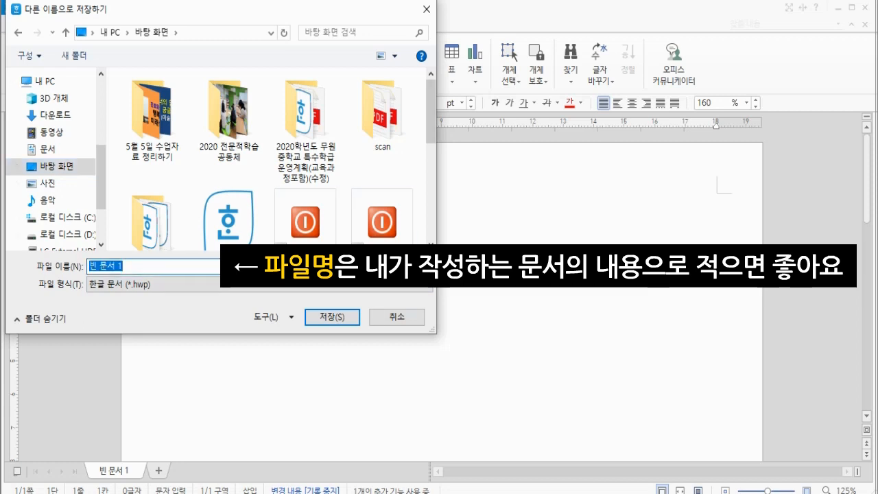
pyautogui.write('정보통신교육')
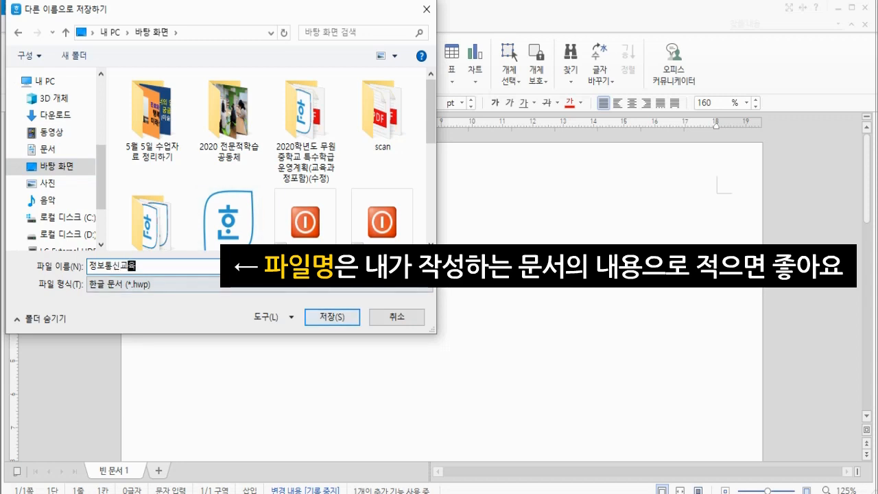
pyautogui.press('Return')
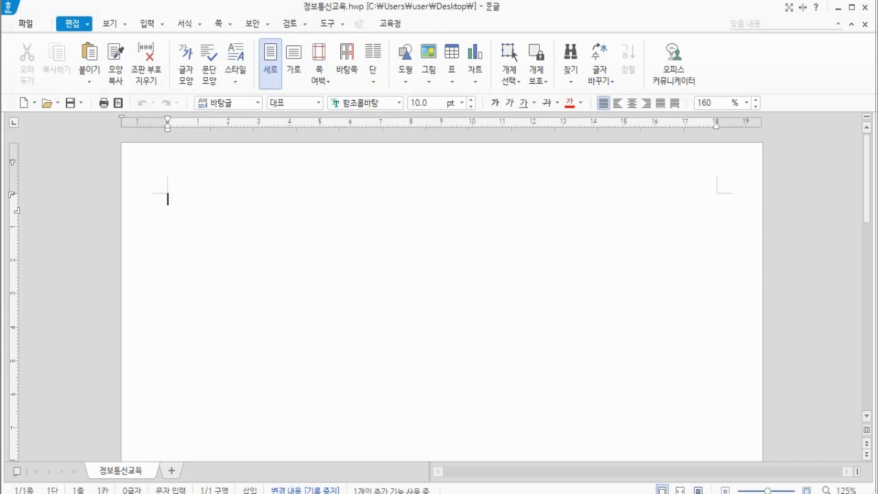
pyautogui.hotkey('alt', 'Tab')
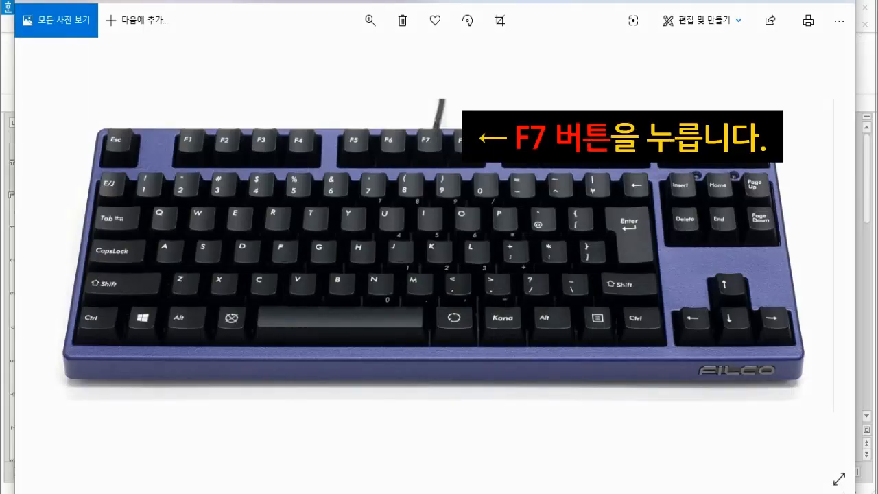
pyautogui.click(524, 493)
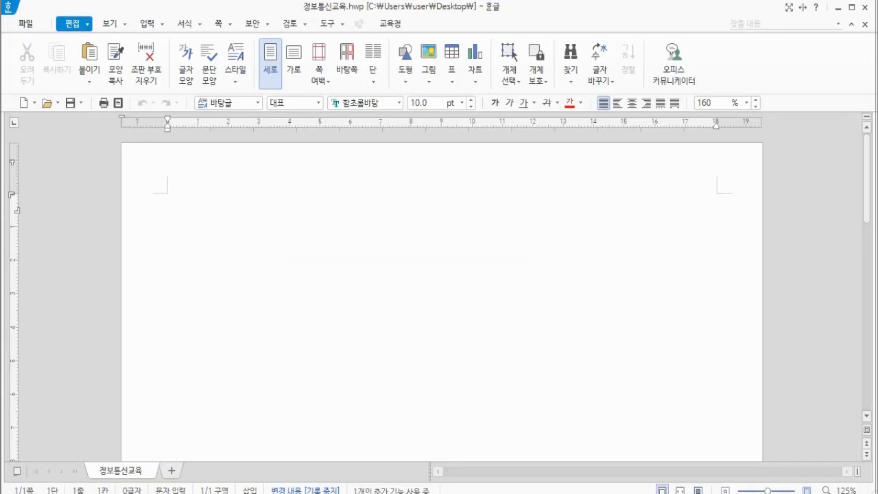
# Open page setup, keep A4 paper, and try landscape orientation before returning to portrait
pyautogui.press('F7')
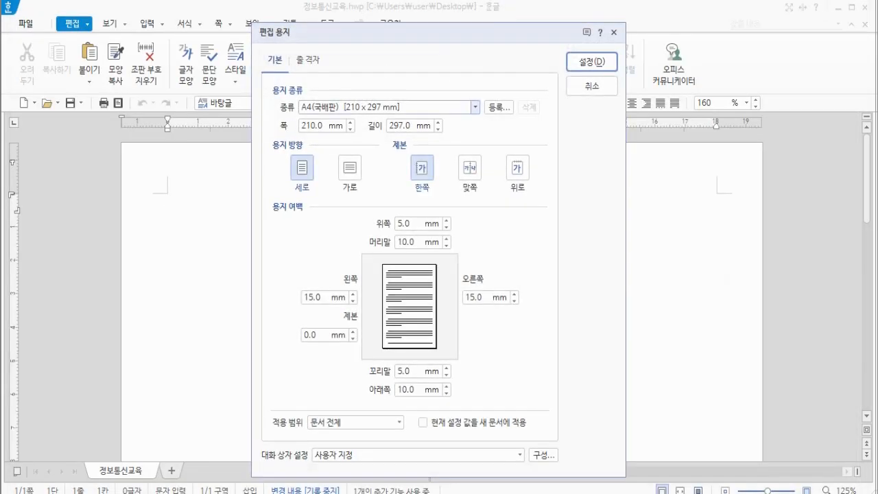
pyautogui.click(475, 107)
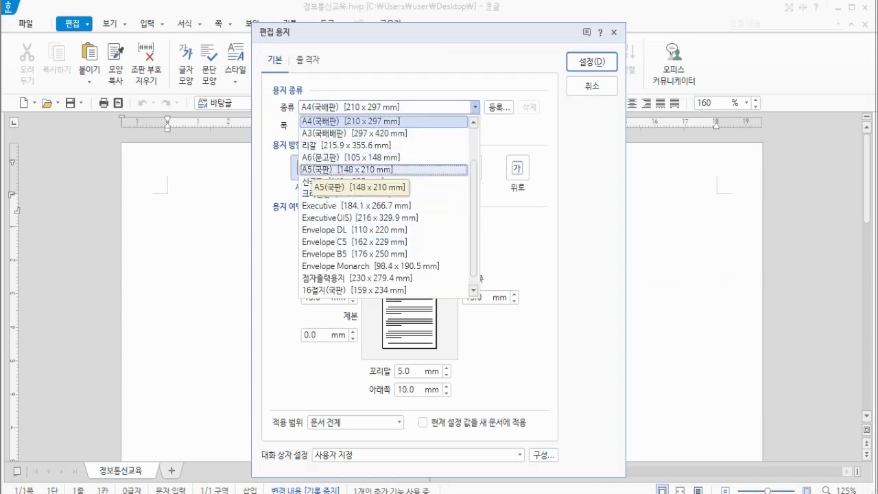
pyautogui.click(351, 121)
pyautogui.click(350, 168)
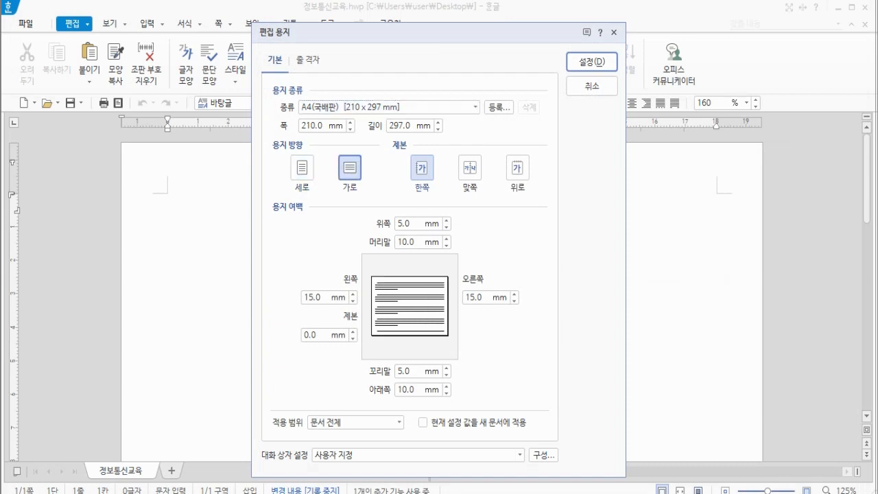
pyautogui.click(302, 167)
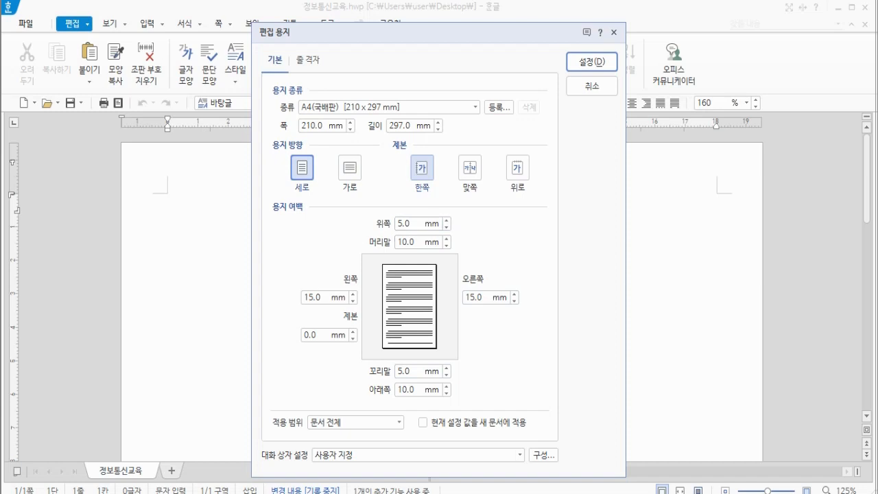
# Try editing the top margin, revert it to 5.0 mm, and confirm the page setup
pyautogui.click(398, 223)
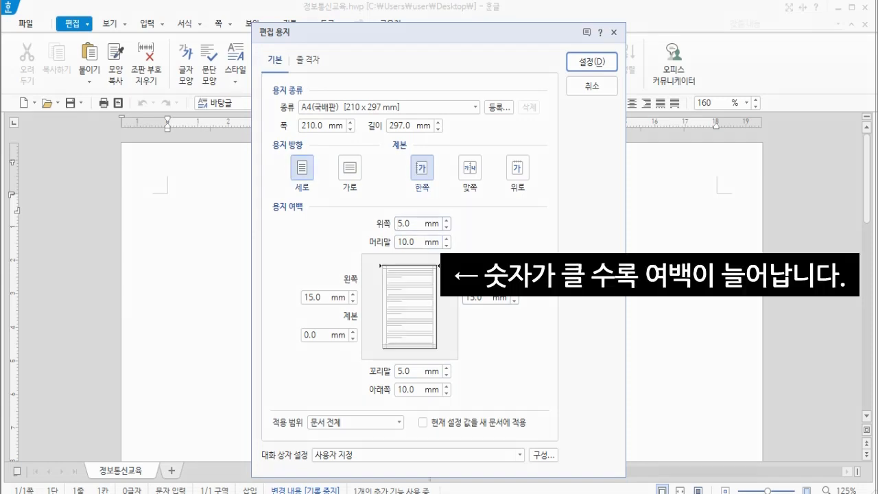
pyautogui.write('7')
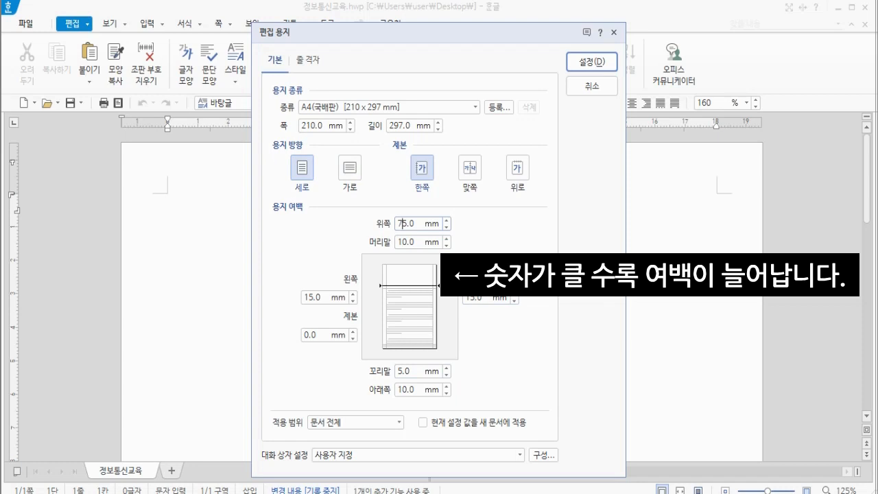
pyautogui.press('BackSpace')
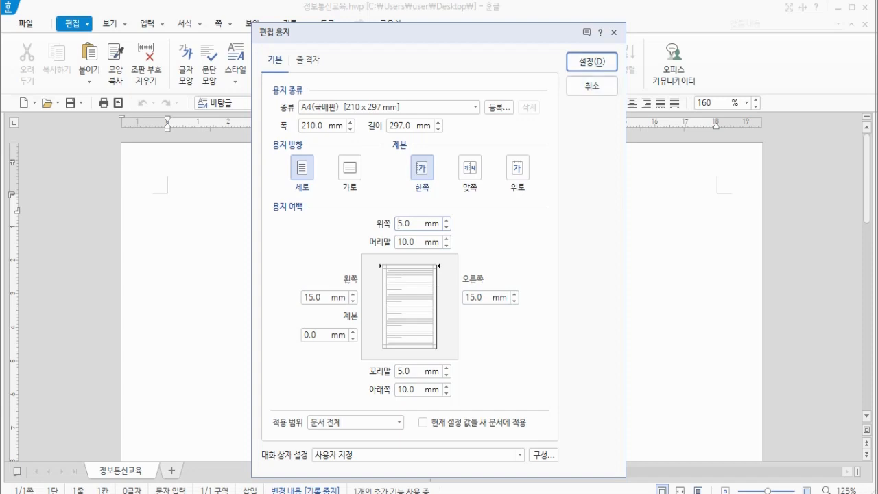
pyautogui.click(591, 62)
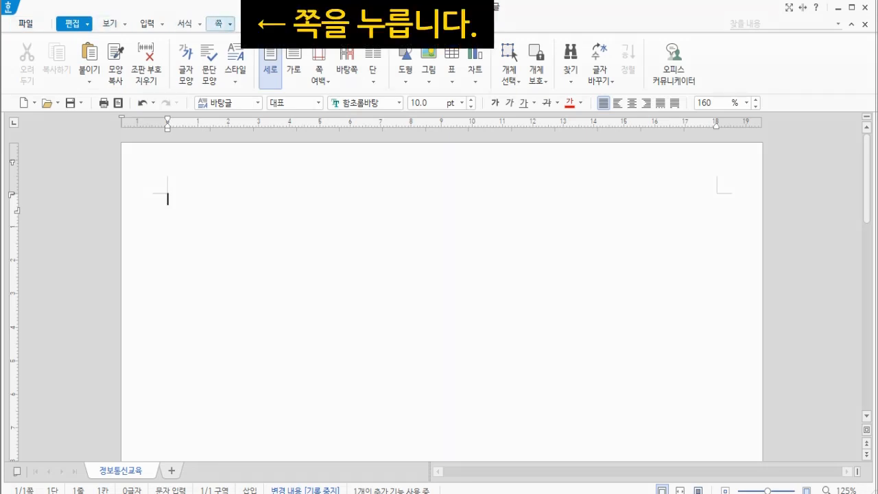
# Insert page numbers at the bottom center of the page in 1,2,3 format with dashes
pyautogui.click(218, 24)
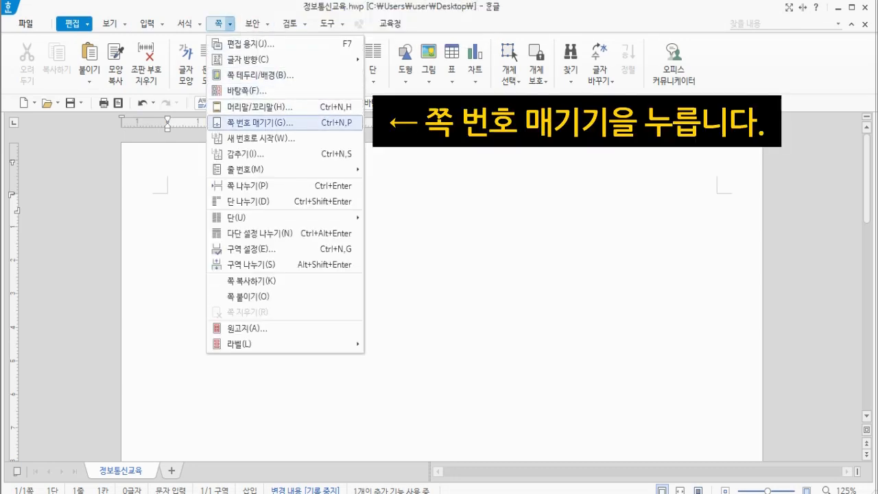
pyautogui.click(260, 122)
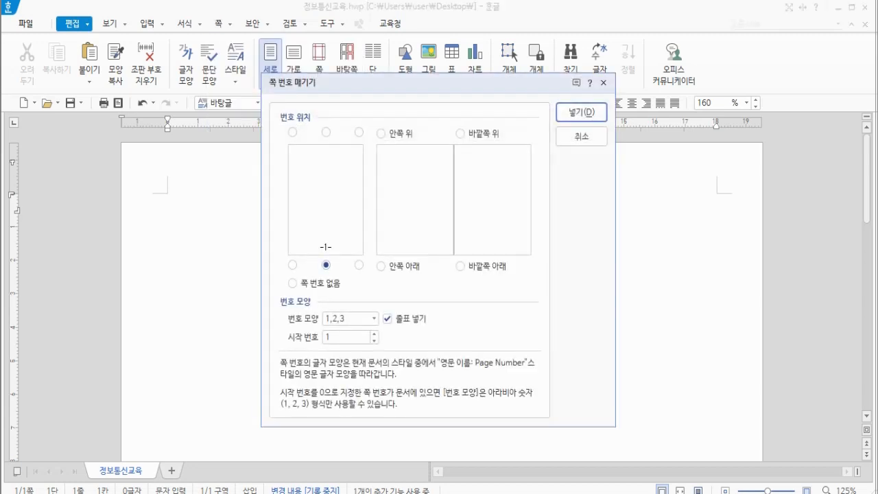
pyautogui.click(326, 132)
pyautogui.click(326, 265)
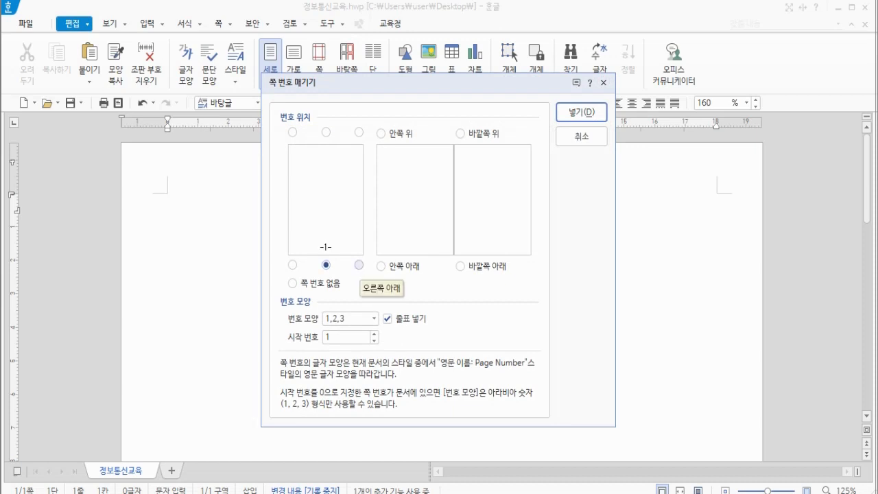
pyautogui.click(359, 264)
pyautogui.click(292, 265)
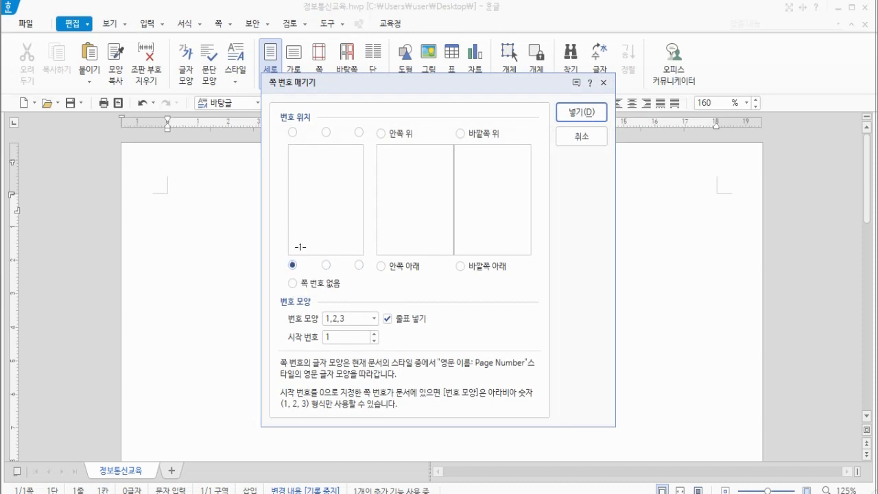
pyautogui.click(325, 265)
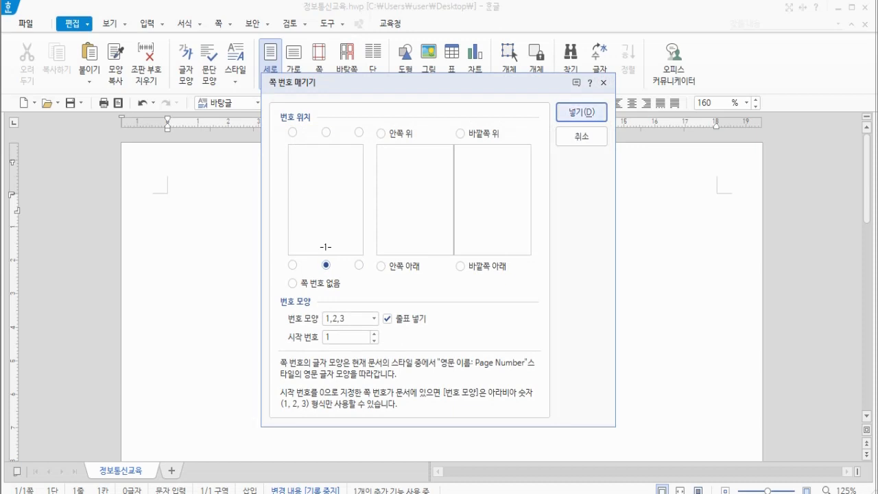
pyautogui.click(581, 112)
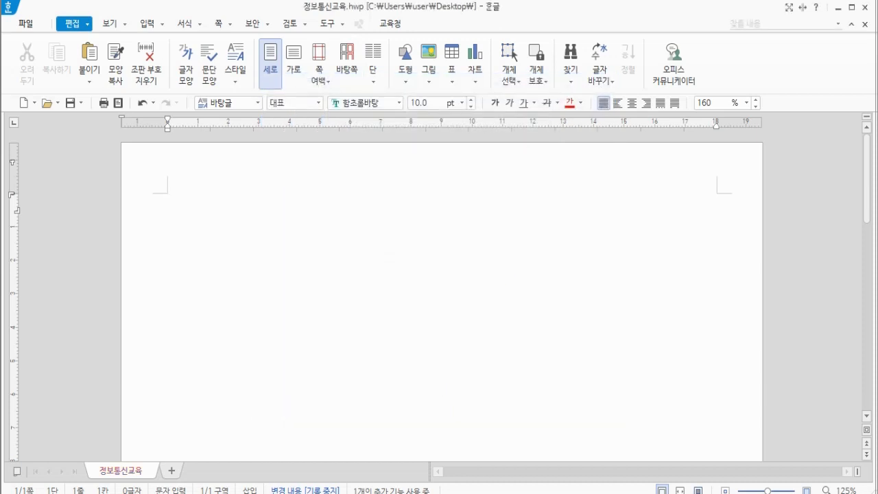
pyautogui.scroll(-10, 442, 295)
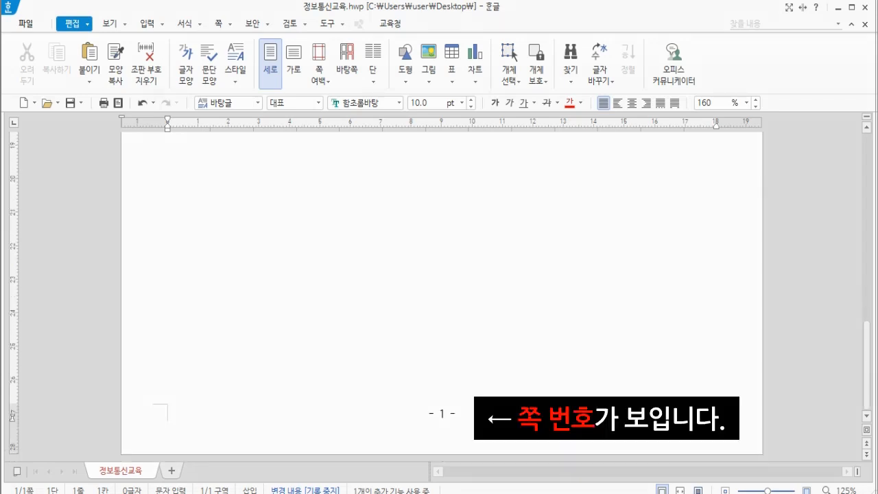
pyautogui.scroll(10, 442, 295)
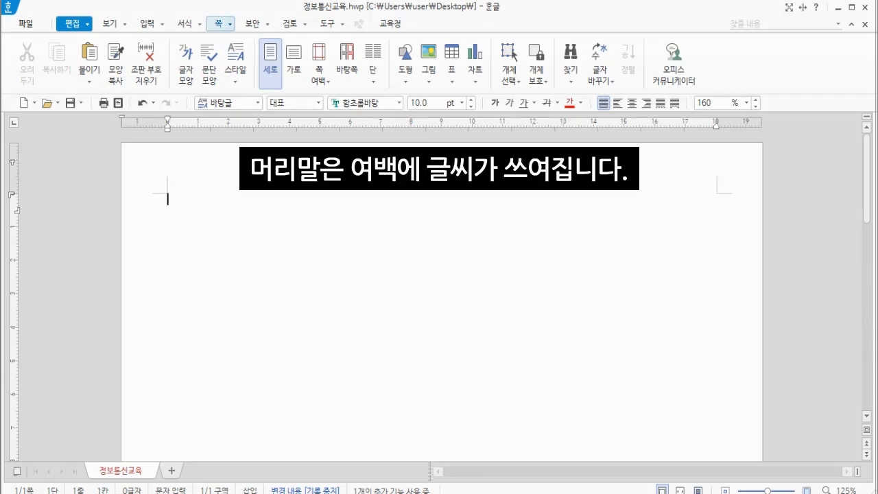
# Create a header for both pages with no preset layout and enter 오늘의 한걸음이 미래를 바꾼다
pyautogui.click(218, 23)
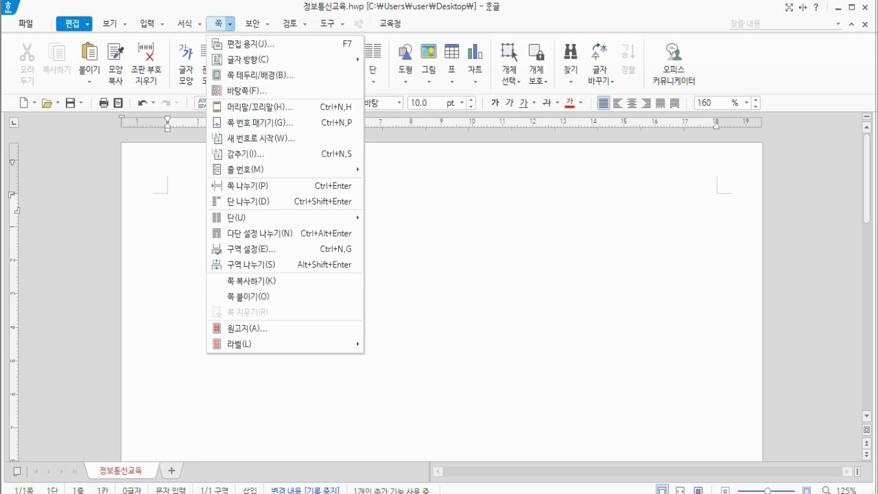
pyautogui.press('Escape')
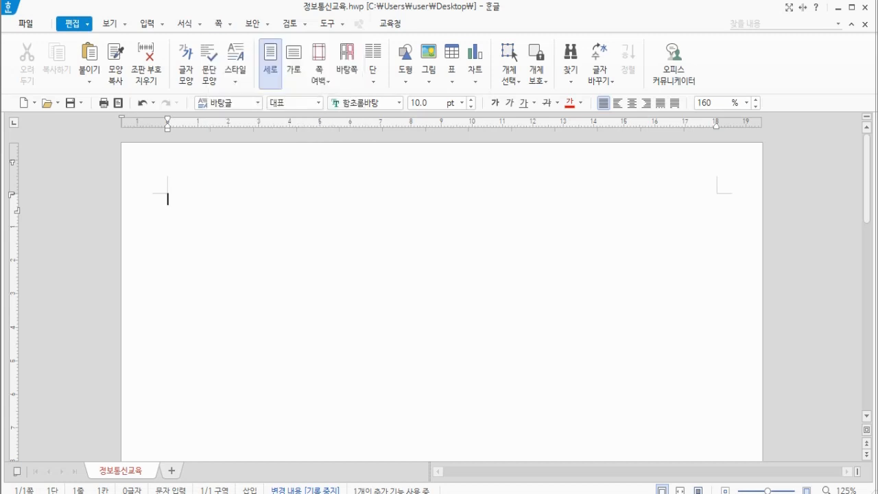
pyautogui.click(230, 24)
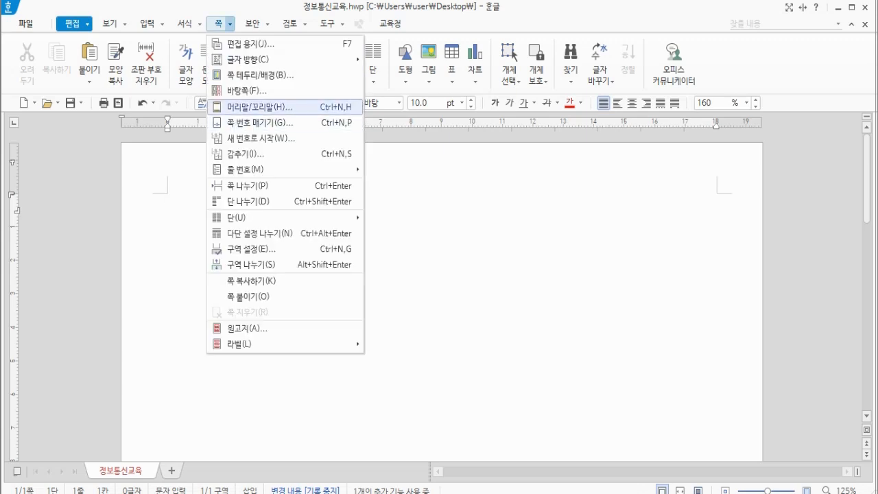
pyautogui.press('Return')
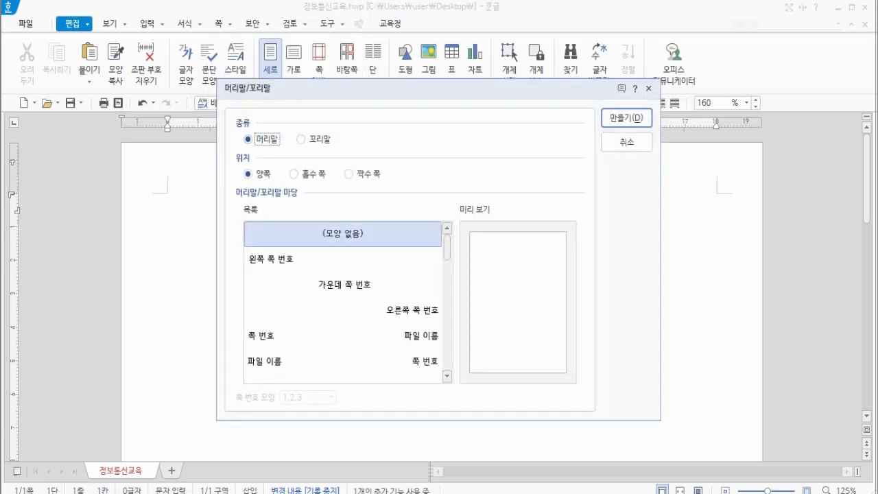
pyautogui.click(343, 233)
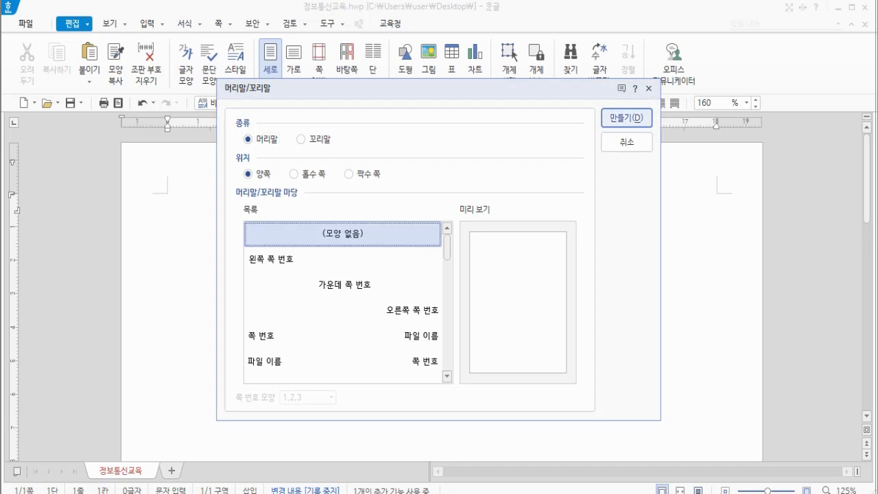
pyautogui.press('Return')
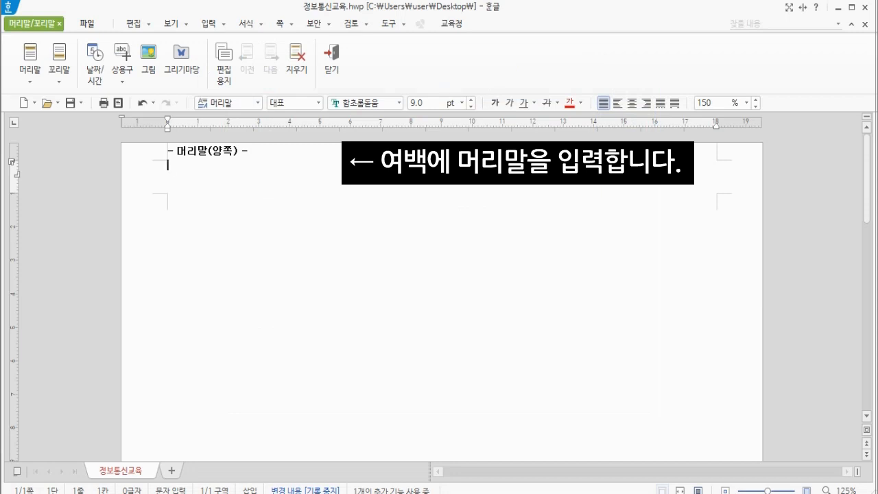
pyautogui.write('오늘의 한컴')
pyautogui.write('음')
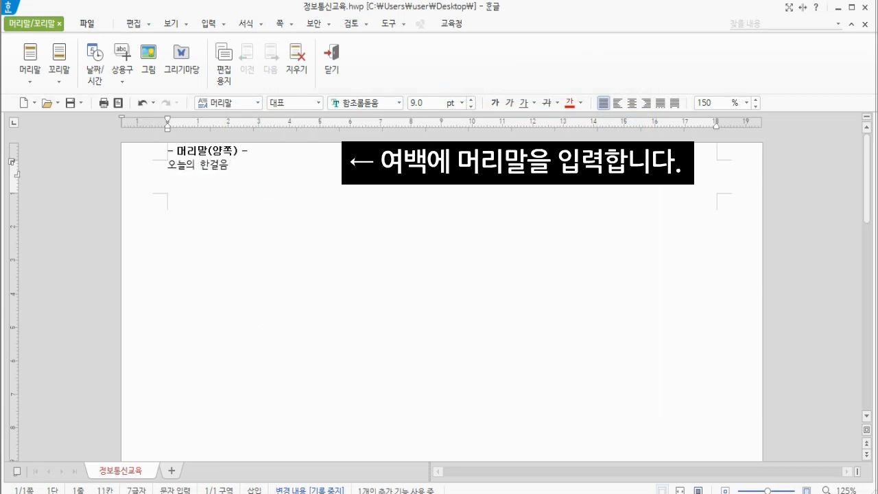
pyautogui.write('이 미래를 바꾼다.')
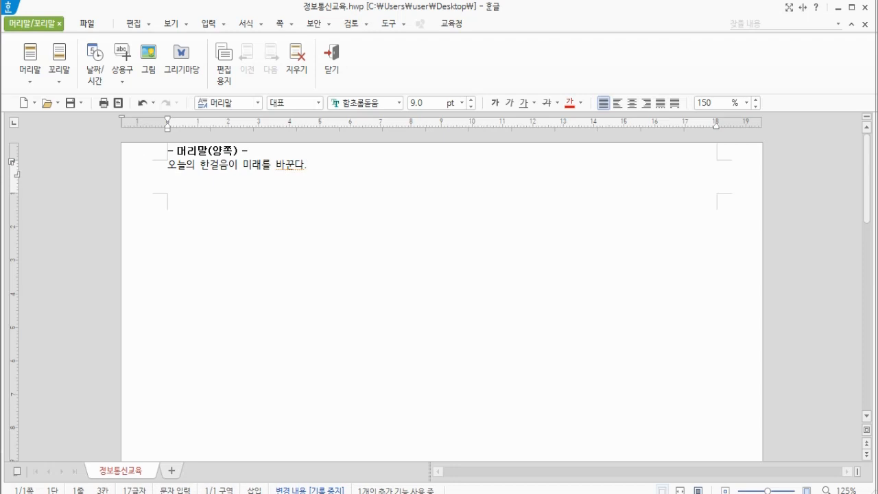
# Close header editing to return to the document body, reopen the header for editing, and close it again
pyautogui.tripleClick(177, 166)
pyautogui.tripleClick(177, 166)
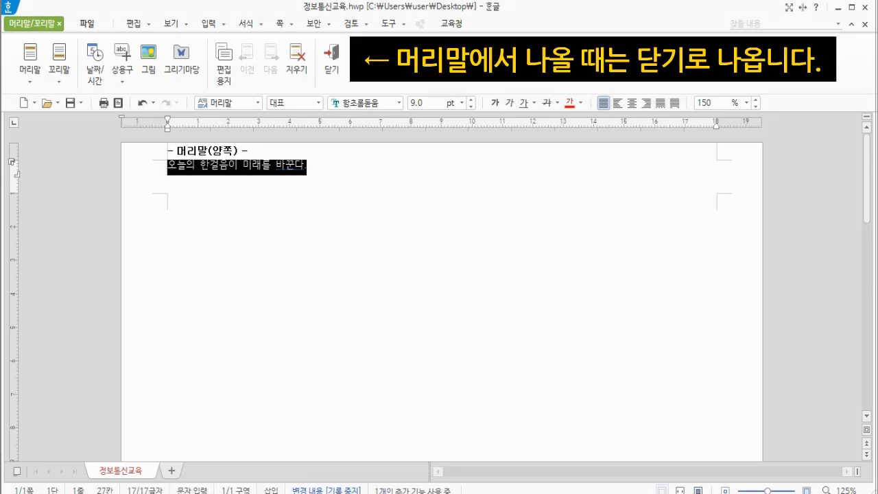
pyautogui.tripleClick(179, 165)
pyautogui.tripleClick(180, 165)
pyautogui.click(219, 165)
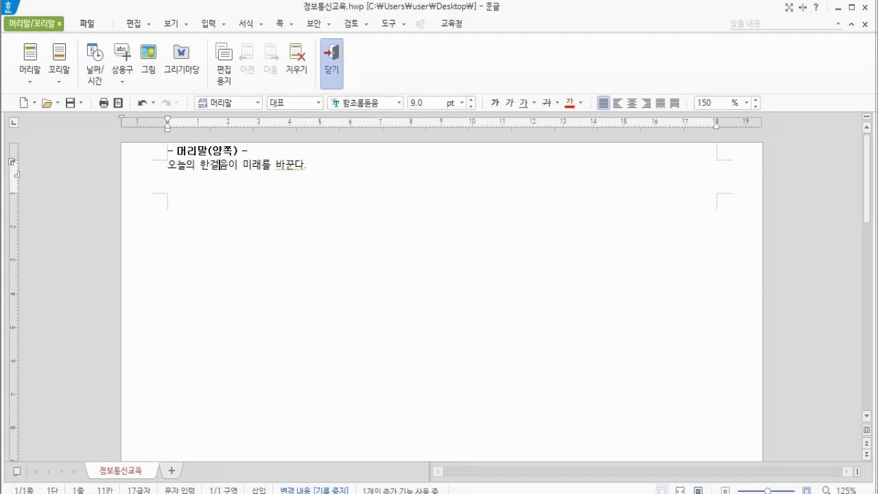
pyautogui.click(331, 63)
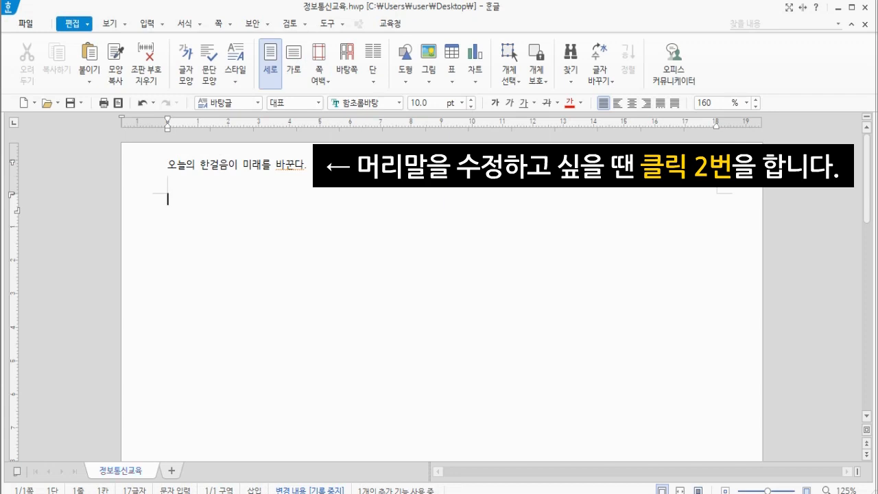
pyautogui.doubleClick(236, 165)
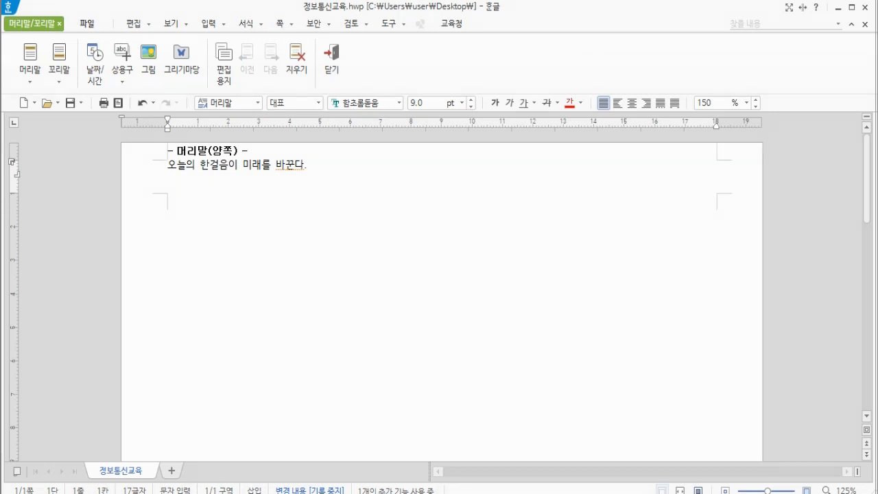
pyautogui.click(331, 63)
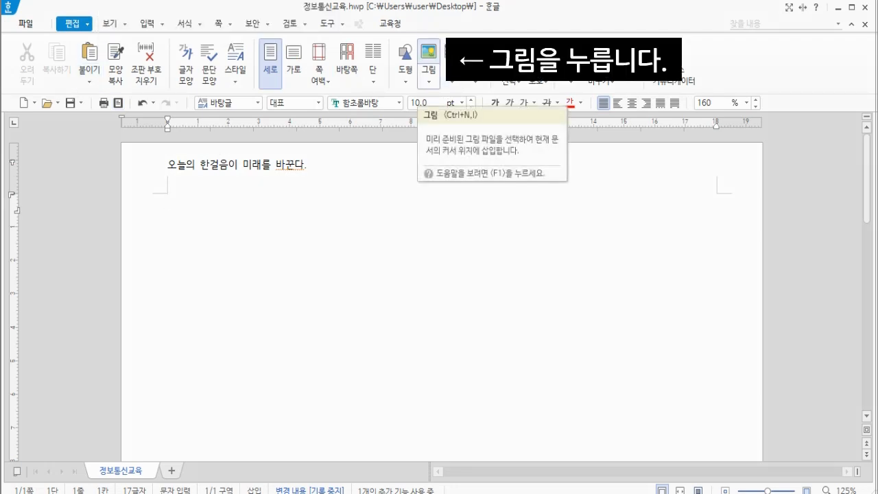
# Insert the family illustration picture from the desktop, drawing it about 310 px wide below the header line
pyautogui.click(428, 53)
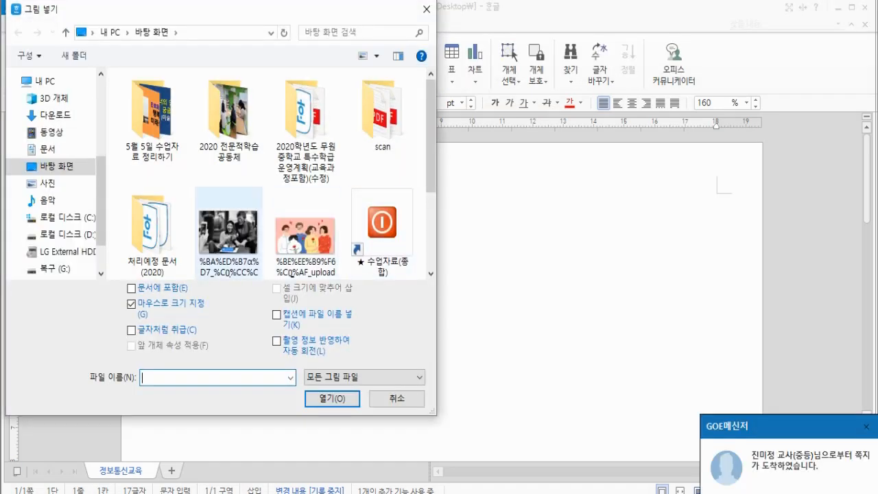
pyautogui.click(294, 271)
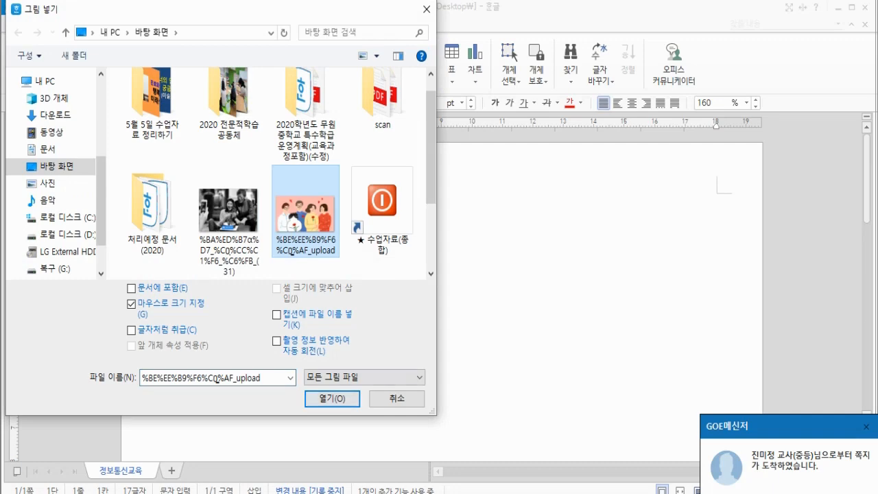
pyautogui.doubleClick(292, 251)
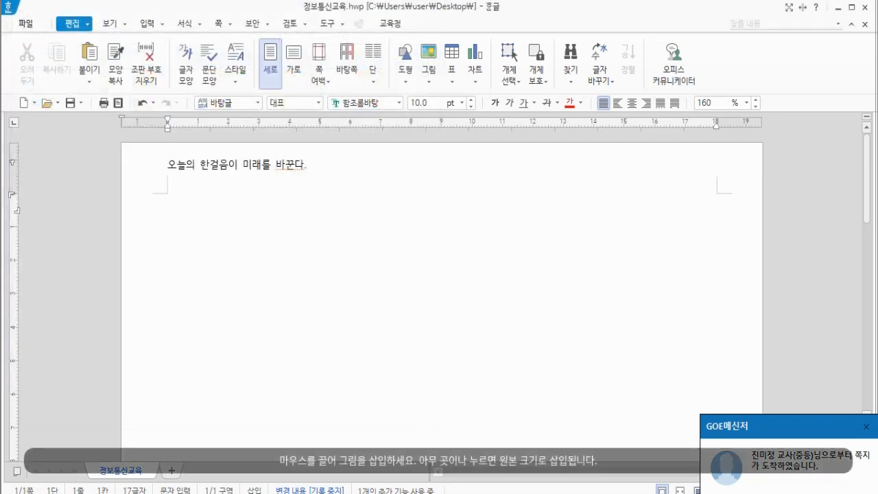
pyautogui.moveTo(171, 197); pyautogui.dragTo(438, 358)
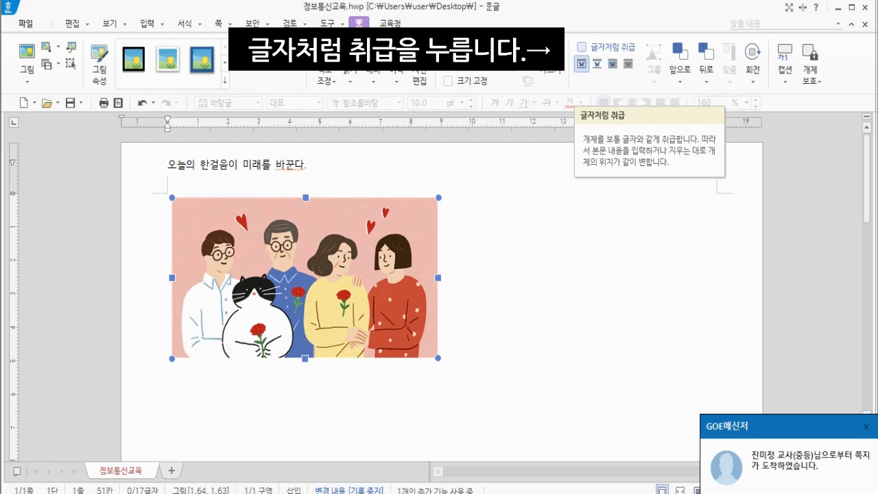
# Set the picture to be treated as a character and center-align its paragraph
pyautogui.click(582, 64)
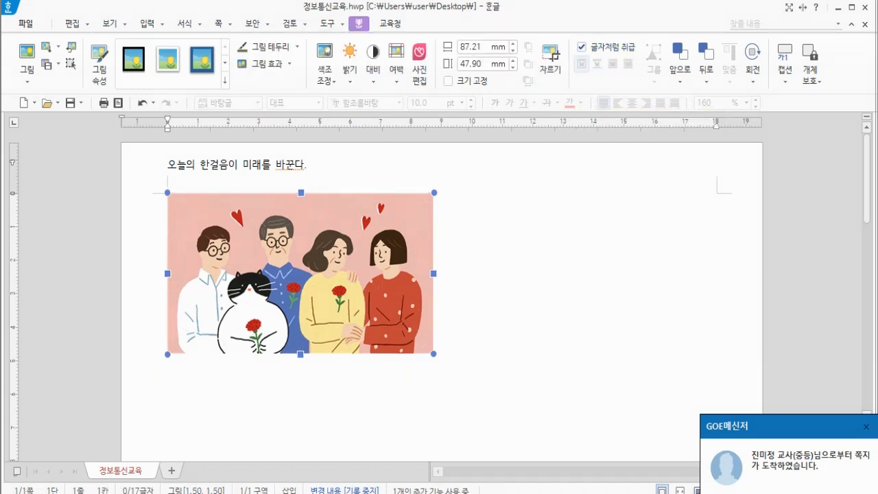
pyautogui.press('Escape')
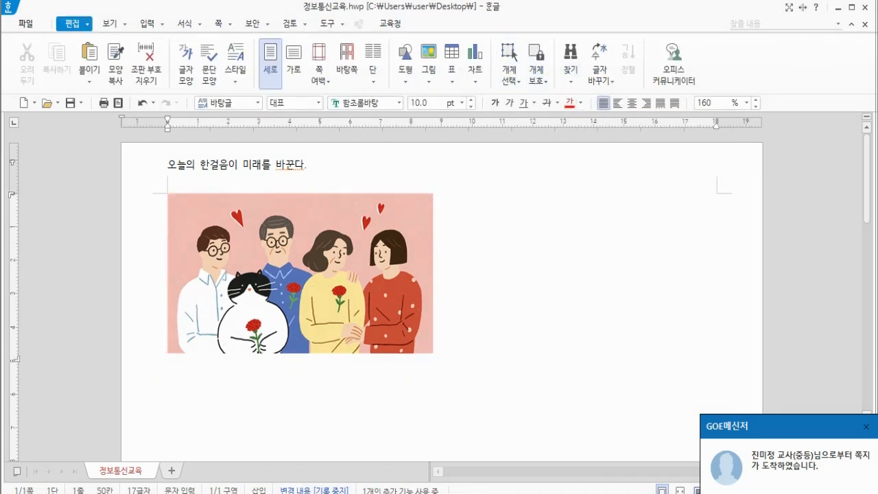
pyautogui.click(632, 102)
pyautogui.click(618, 103)
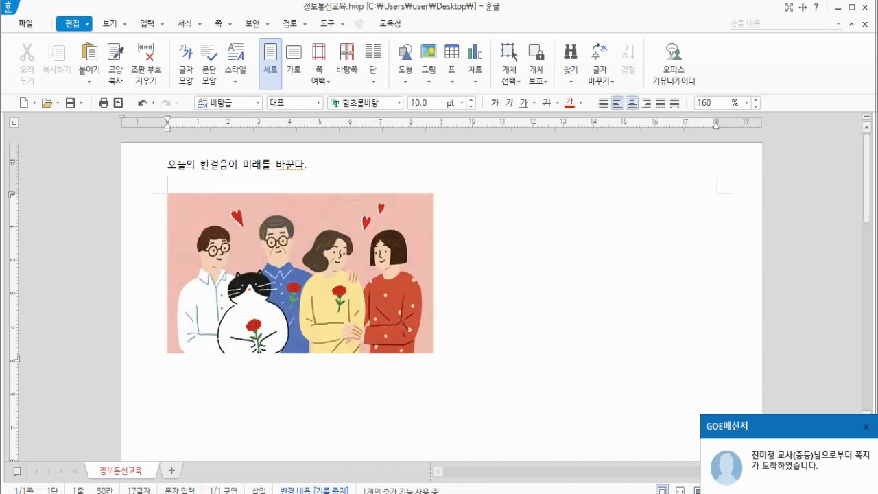
pyautogui.click(631, 103)
pyautogui.click(646, 103)
pyautogui.click(632, 103)
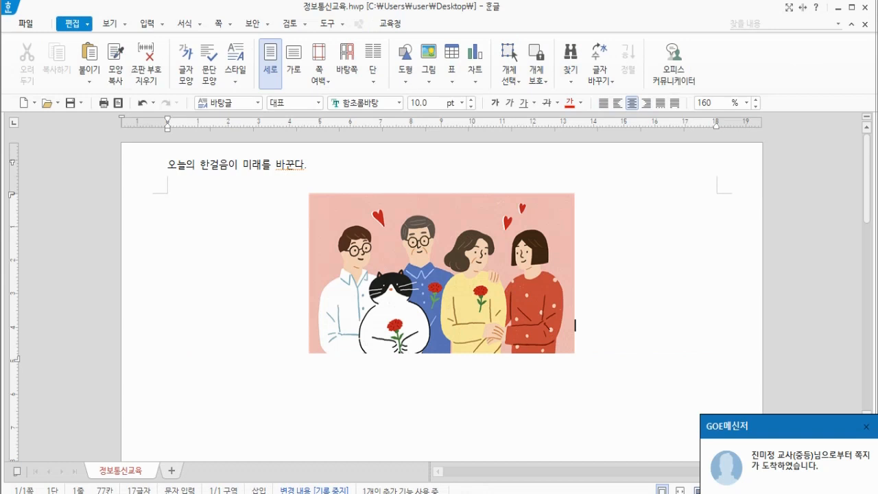
pyautogui.click(452, 274)
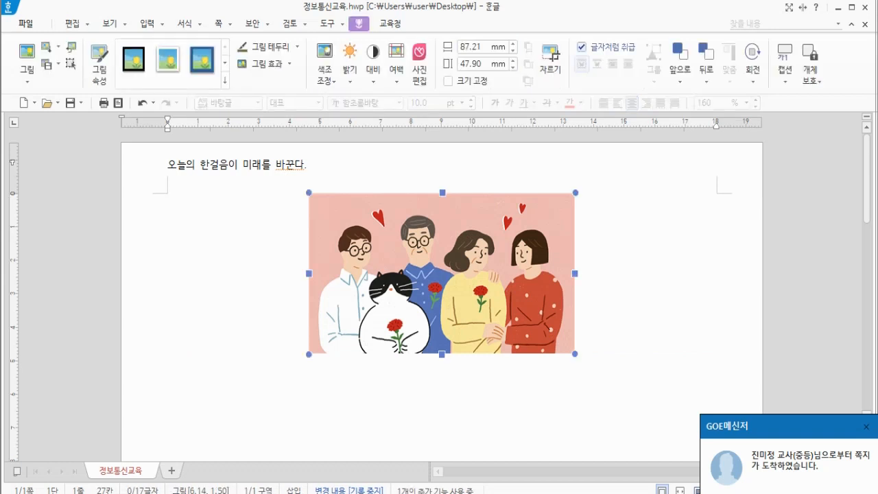
pyautogui.click(574, 324)
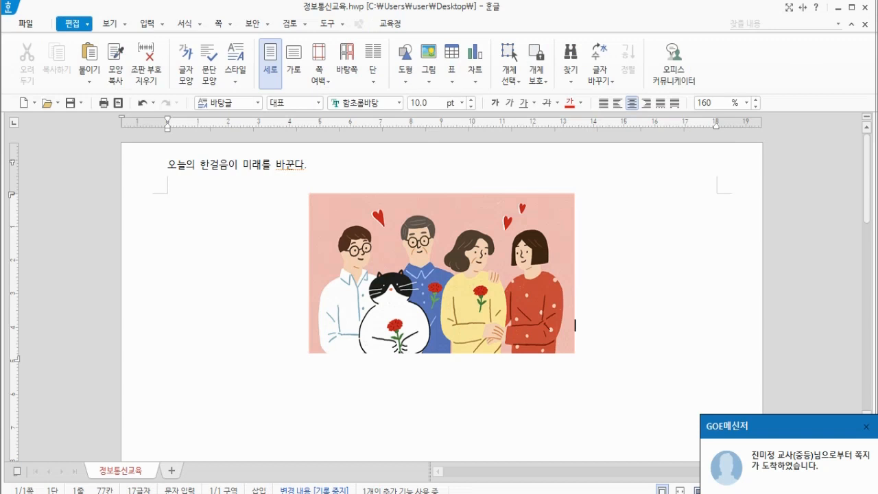
# Add two new lines below the picture and enter 어버이날에 대해 알아봅시다
pyautogui.press('Return')
pyautogui.press('Return')
pyautogui.write('어버')
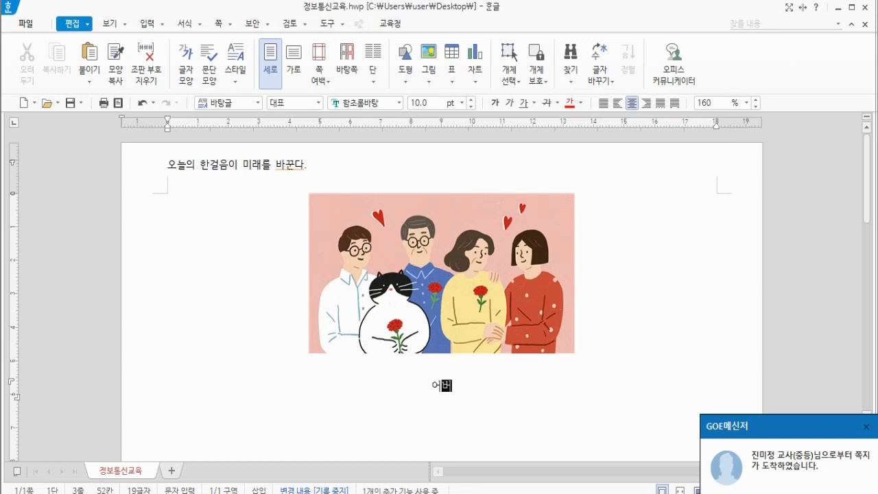
pyautogui.write('이날에 ㄷ대해 알아봅시다.')
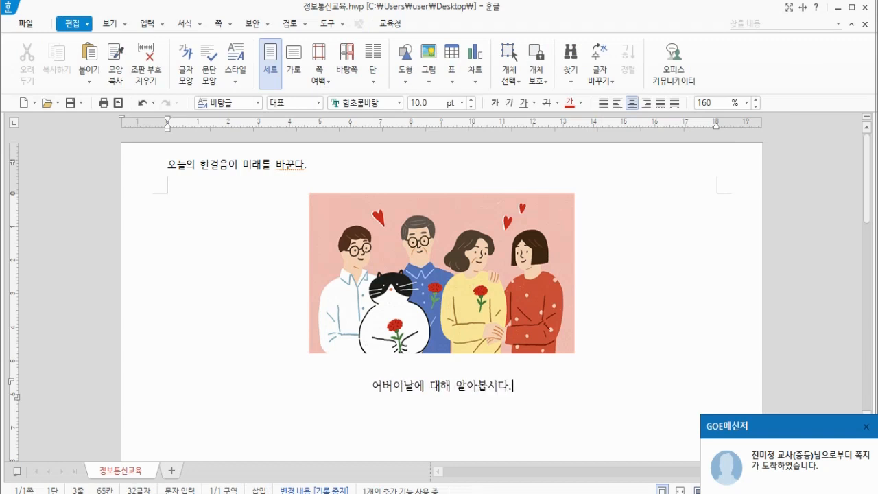
# Select the sentence and set its font to 휴먼가는샘체 at 32 pt
pyautogui.hotkey('shift', 'Home')
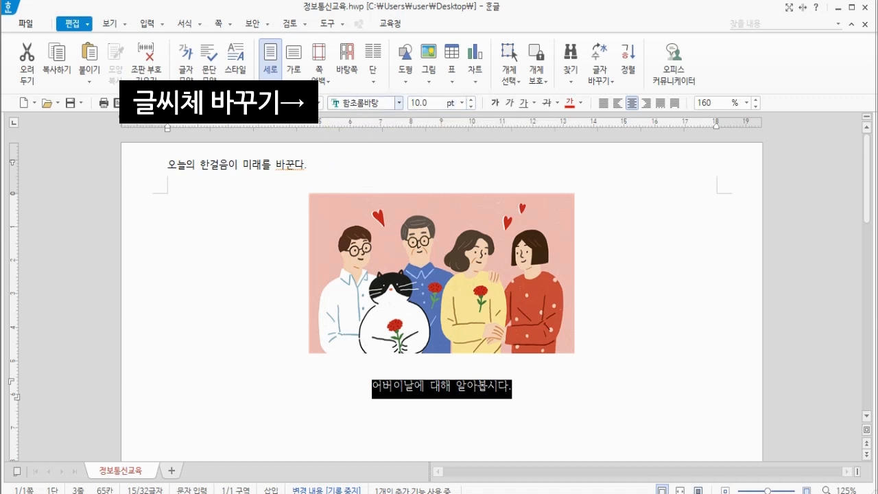
pyautogui.click(399, 103)
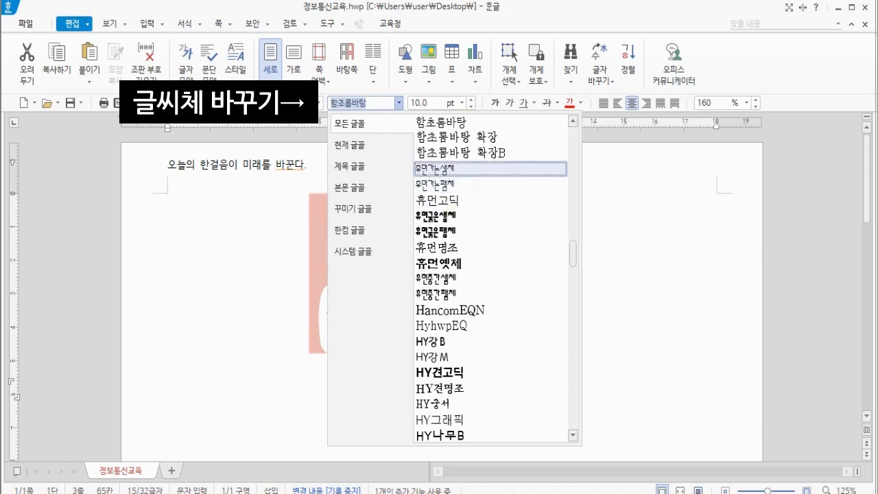
pyautogui.click(439, 169)
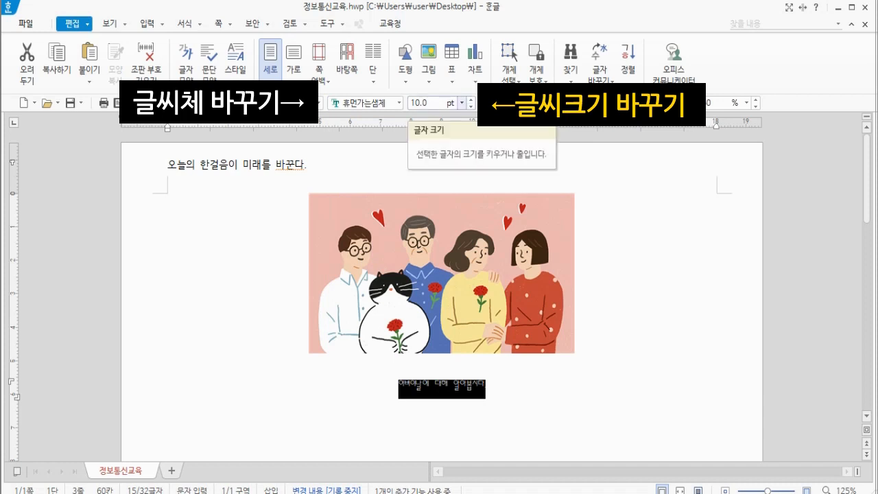
pyautogui.click(462, 102)
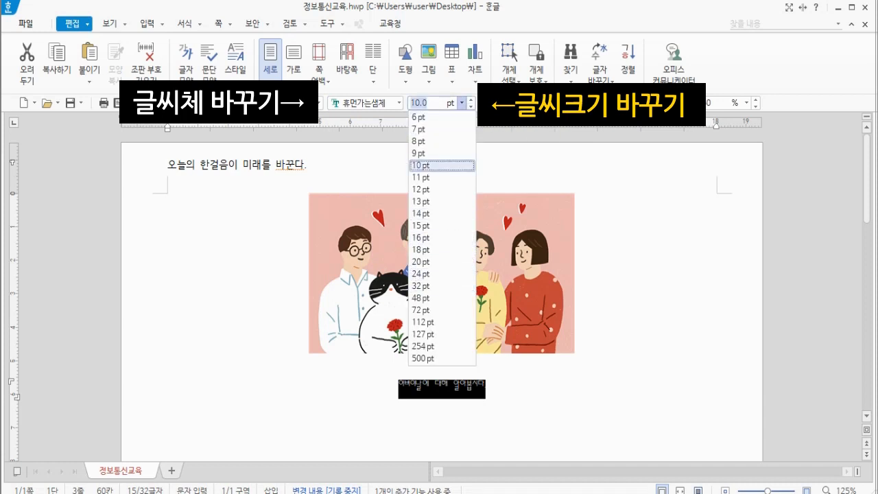
pyautogui.click(421, 286)
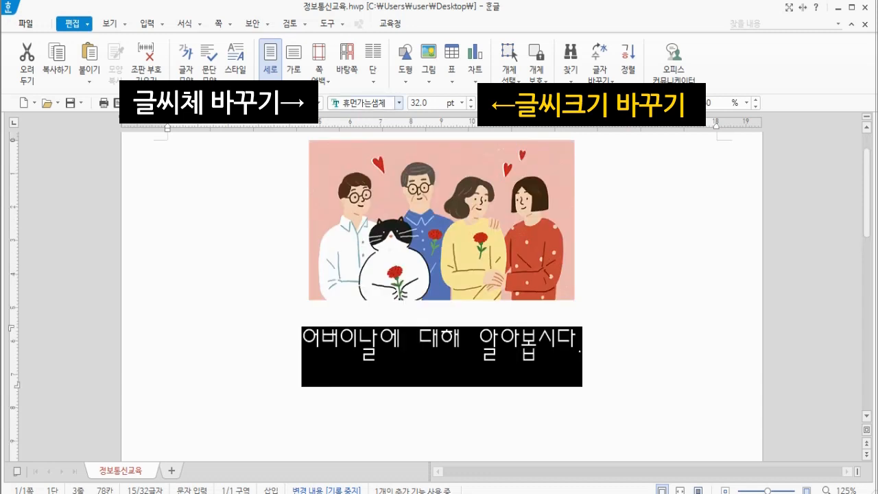
# Change the sentence's font to 굴림 and then to 경기천년제목 B
pyautogui.click(399, 102)
pyautogui.click(580, 151)
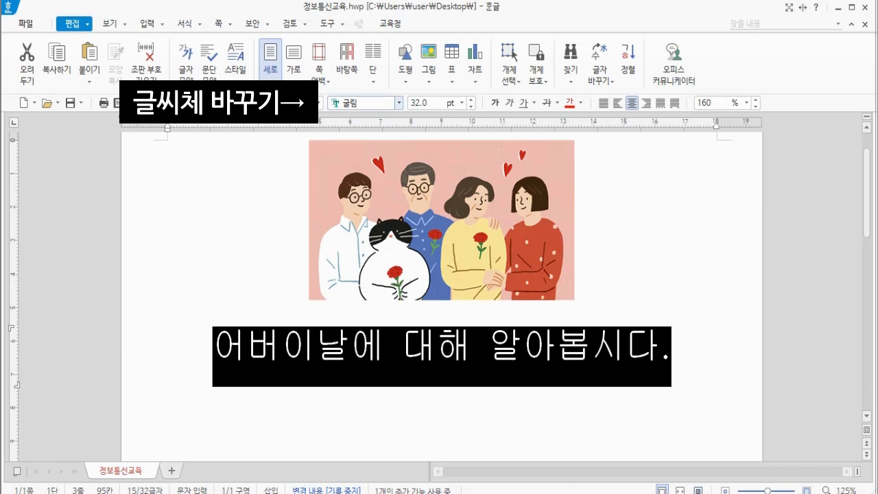
pyautogui.click(399, 102)
pyautogui.click(473, 248)
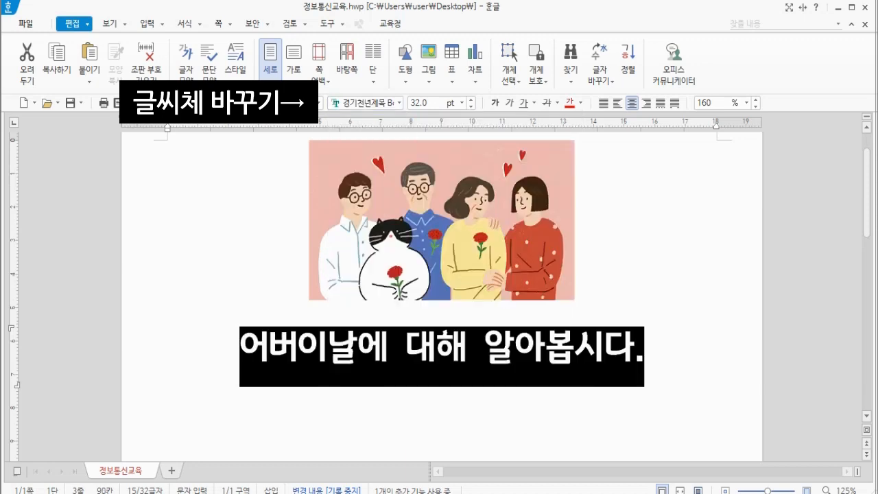
pyautogui.click(438, 346)
pyautogui.scroll(1, 437, 346)
pyautogui.scroll(-2, 438, 346)
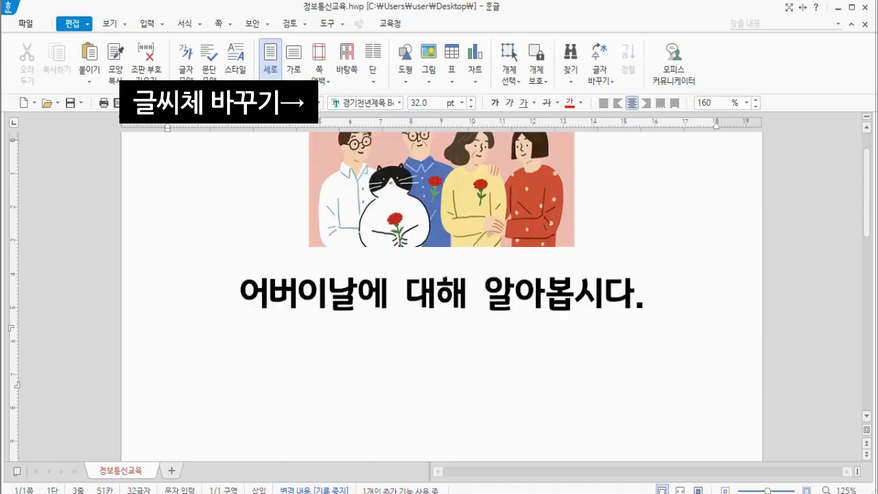
pyautogui.scroll(1, 438, 347)
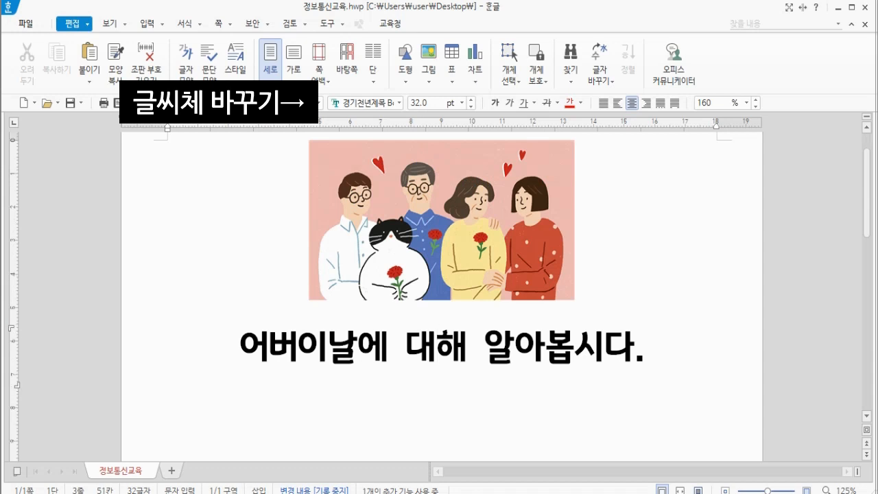
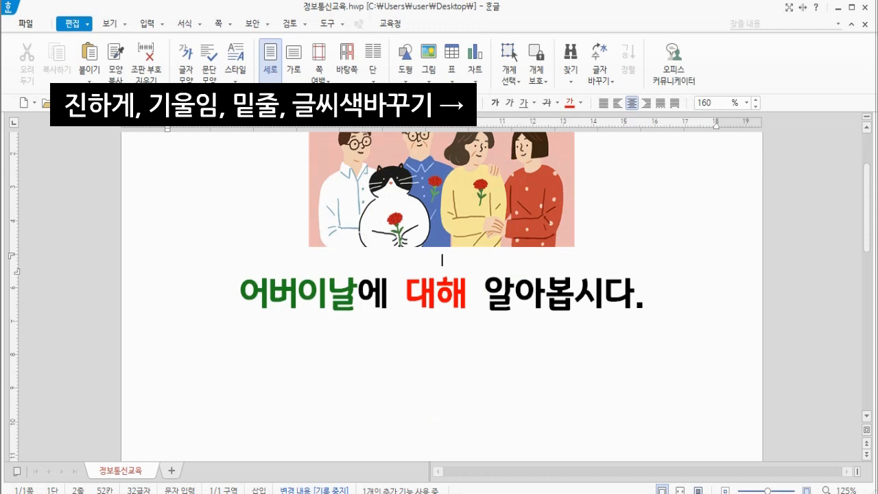
# Switch the title sentence's paragraph through left, center and right alignment, finishing on center alignment
pyautogui.click(646, 292)
pyautogui.scroll(1, 441, 248)
pyautogui.click(406, 346)
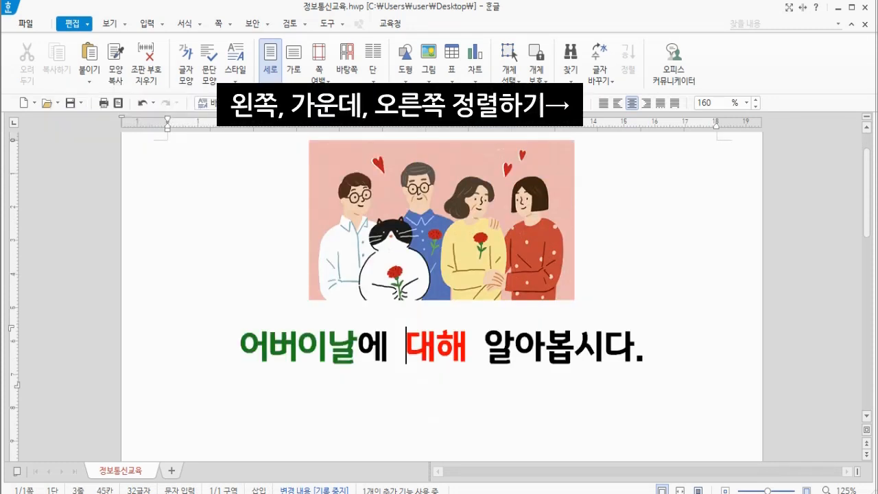
pyautogui.scroll(1, 407, 346)
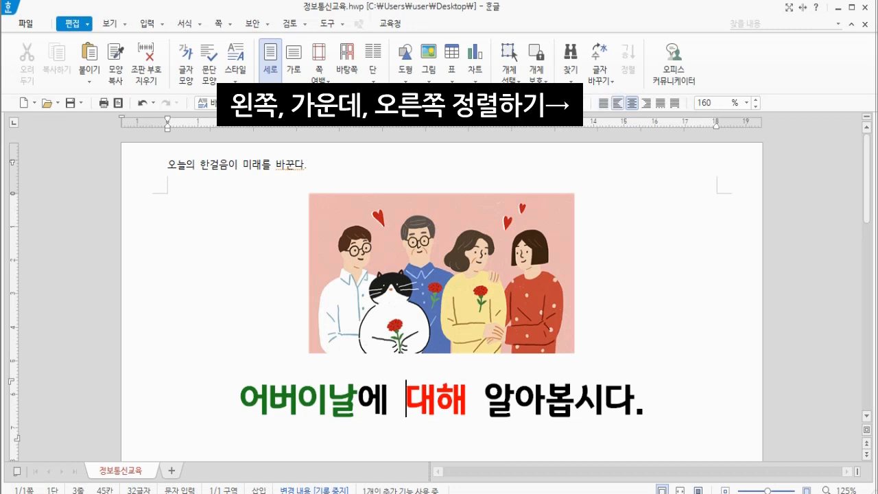
pyautogui.click(604, 103)
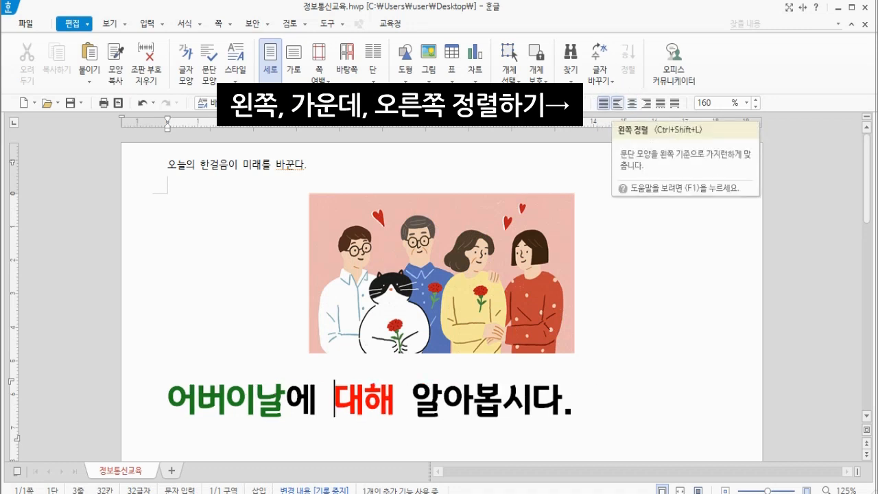
pyautogui.click(631, 103)
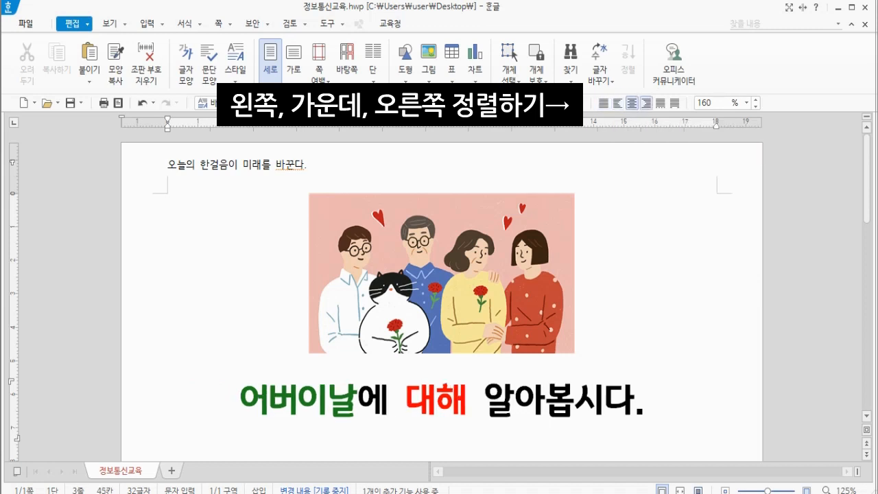
pyautogui.click(646, 103)
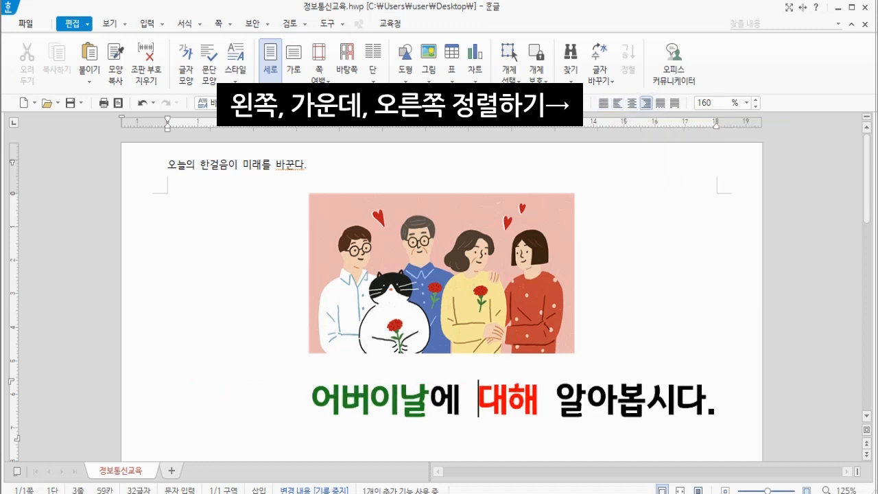
pyautogui.click(632, 103)
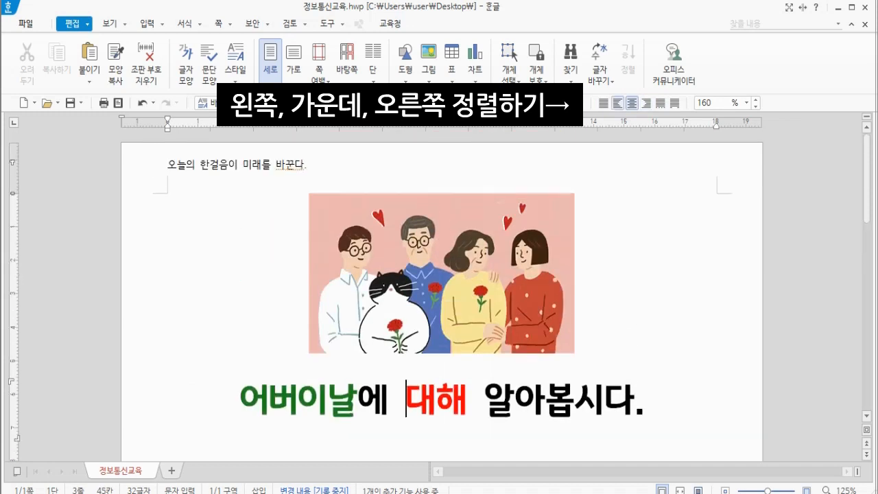
pyautogui.click(617, 103)
pyautogui.click(631, 103)
# Start a new line below the title and insert a table with 3 rows and 3 columns
pyautogui.scroll(-1, 442, 295)
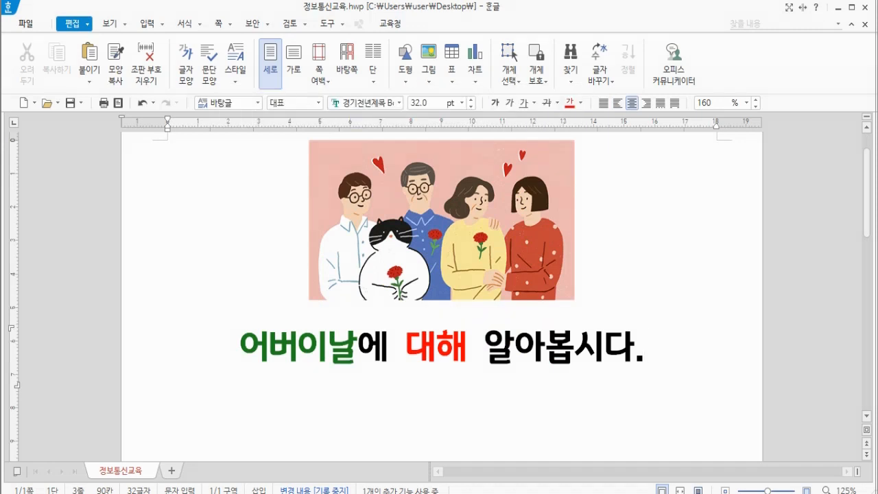
pyautogui.press('Return')
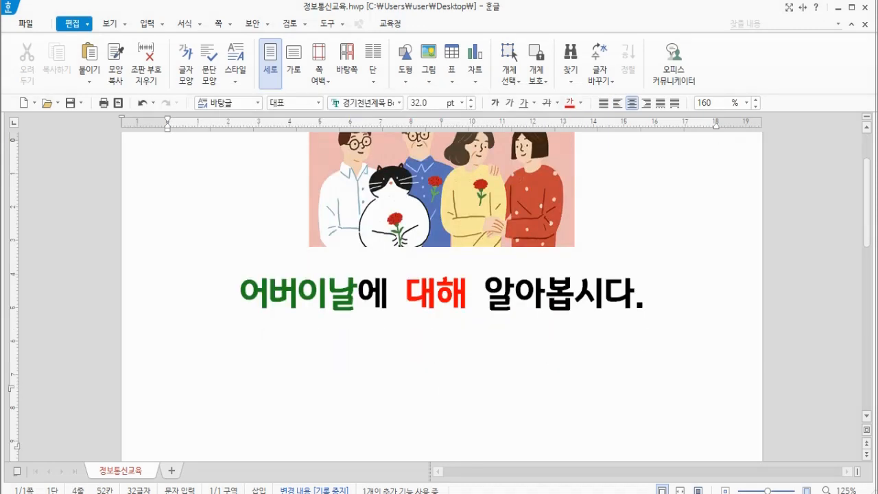
pyautogui.scroll(-1, 442, 295)
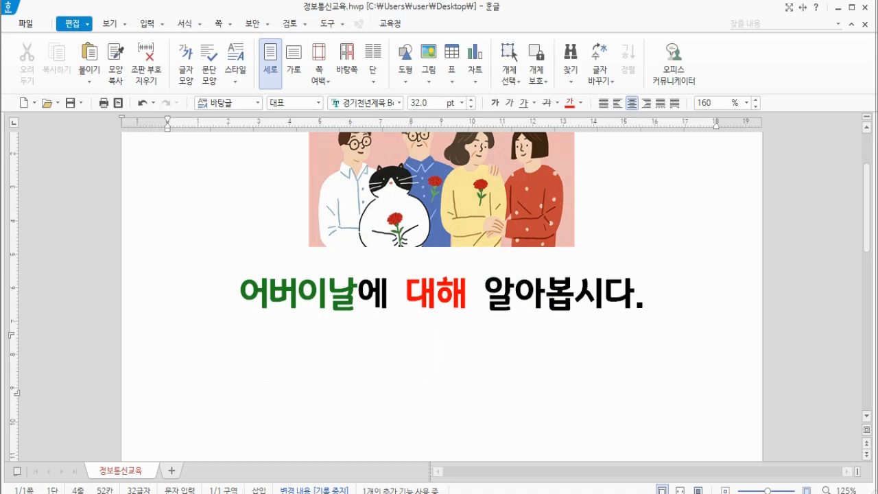
pyautogui.click(524, 493)
pyautogui.hotkey('ctrl', 'n')
pyautogui.hotkey('ctrl', 't')
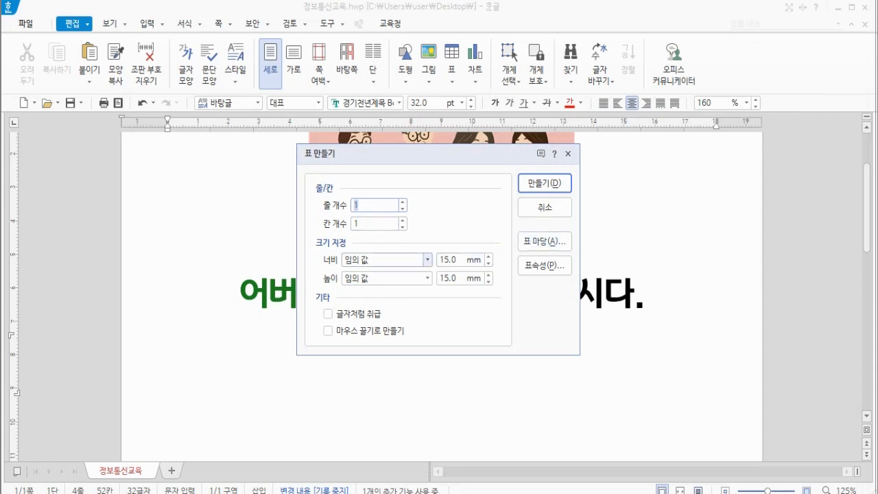
pyautogui.write('3')
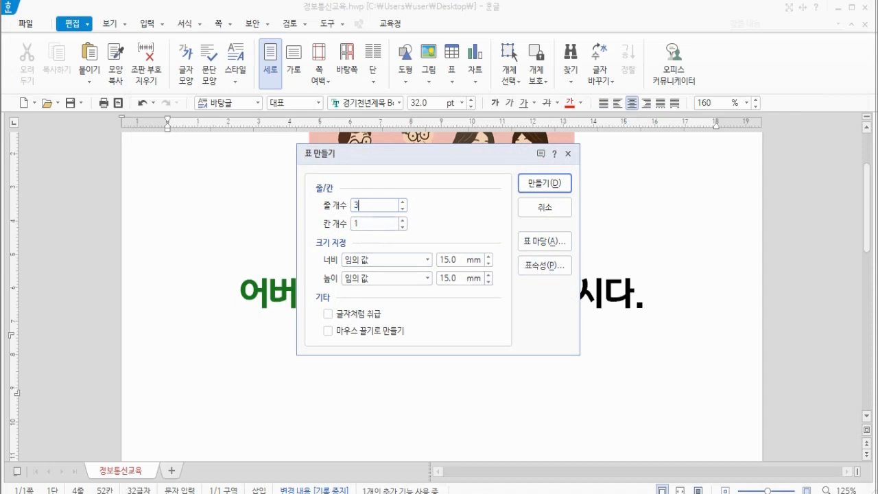
pyautogui.press('Tab')
pyautogui.write('3')
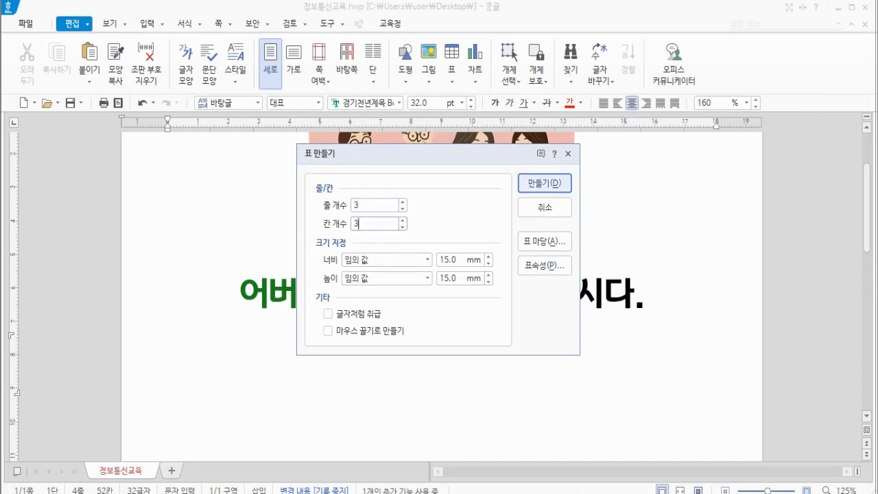
pyautogui.press('Return')
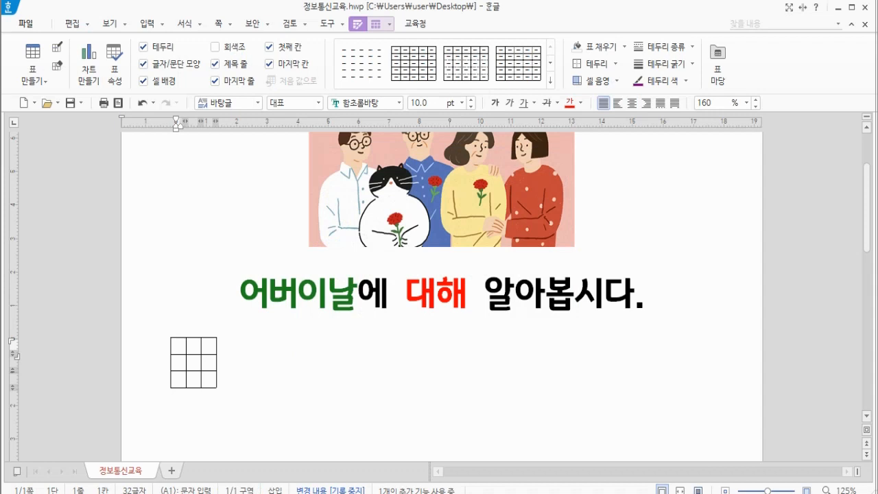
# Select all table cells and widen the columns until the table spans the page width
pyautogui.moveTo(178, 345); pyautogui.dragTo(209, 378)
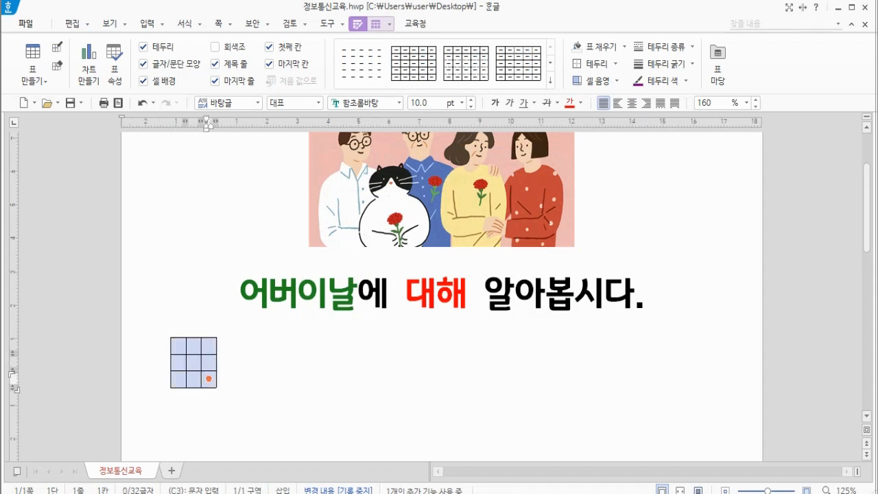
pyautogui.moveTo(177, 345); pyautogui.dragTo(209, 378)
pyautogui.click(524, 492)
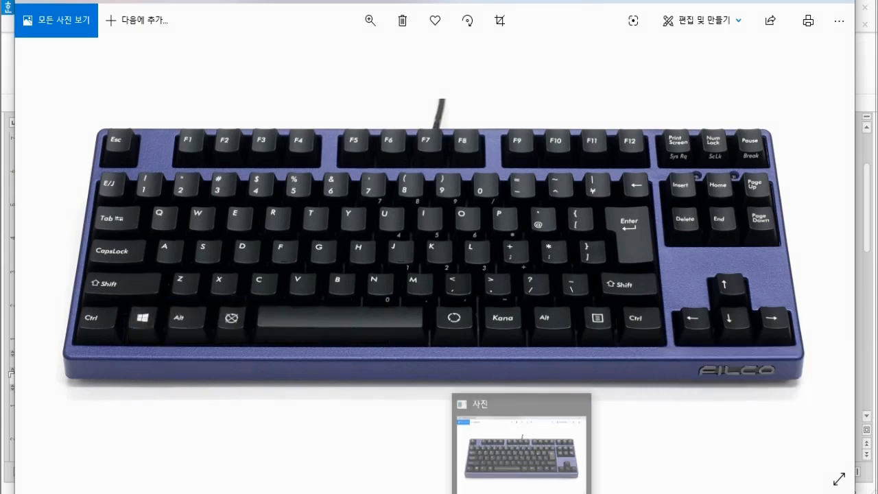
pyautogui.click(521, 493)
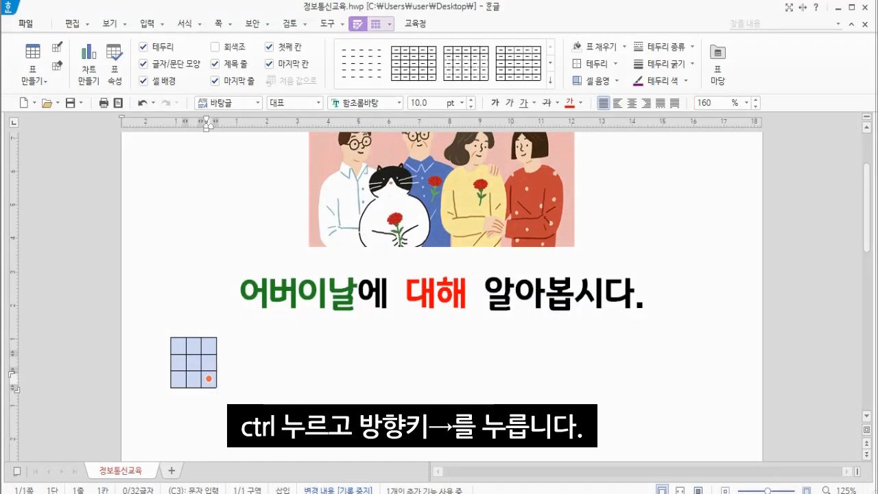
pyautogui.hotkey('ctrl', 'Right')
pyautogui.hotkey('ctrl', 'Right')
pyautogui.hotkey('ctrl', 'Right')
pyautogui.hotkey('ctrl', 'Right')
pyautogui.hotkey('ctrl', 'Right')
pyautogui.hotkey('ctrl', 'Right')
pyautogui.hotkey('ctrl', 'Right')
pyautogui.hotkey('ctrl', 'Right')
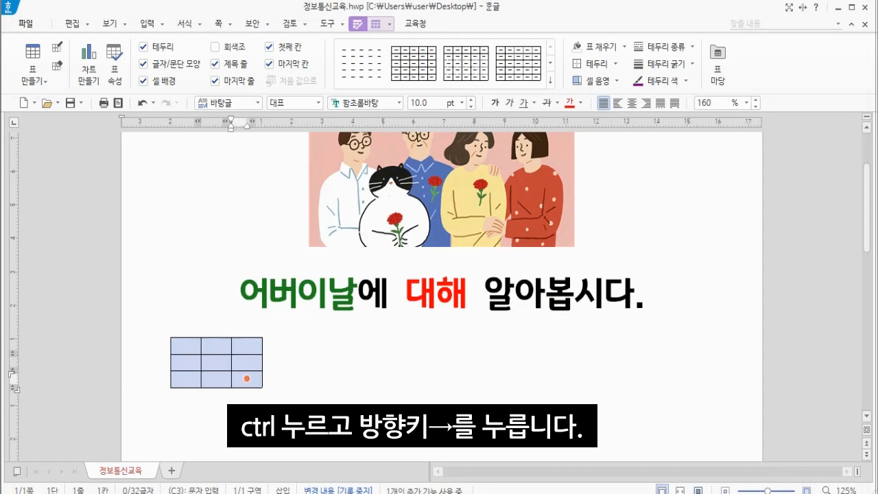
pyautogui.hotkey('ctrl', 'Right')
pyautogui.hotkey('ctrl', 'Right')
pyautogui.hotkey('ctrl', 'Right')
pyautogui.hotkey('ctrl', 'Right')
pyautogui.hotkey('ctrl', 'Right')
pyautogui.hotkey('ctrl', 'Right')
pyautogui.hotkey('ctrl', 'Right')
pyautogui.hotkey('ctrl', 'Right')
pyautogui.hotkey('ctrl', 'Right')
pyautogui.hotkey('ctrl', 'Right')
pyautogui.hotkey('ctrl', 'Right')
pyautogui.hotkey('ctrl', 'Right')
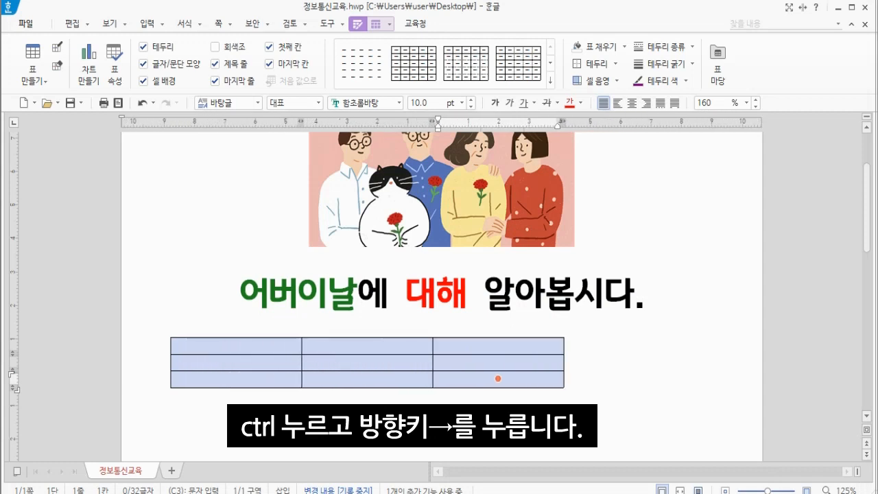
pyautogui.hotkey('ctrl', 'Right')
pyautogui.hotkey('ctrl', 'Right')
pyautogui.hotkey('ctrl', 'Right')
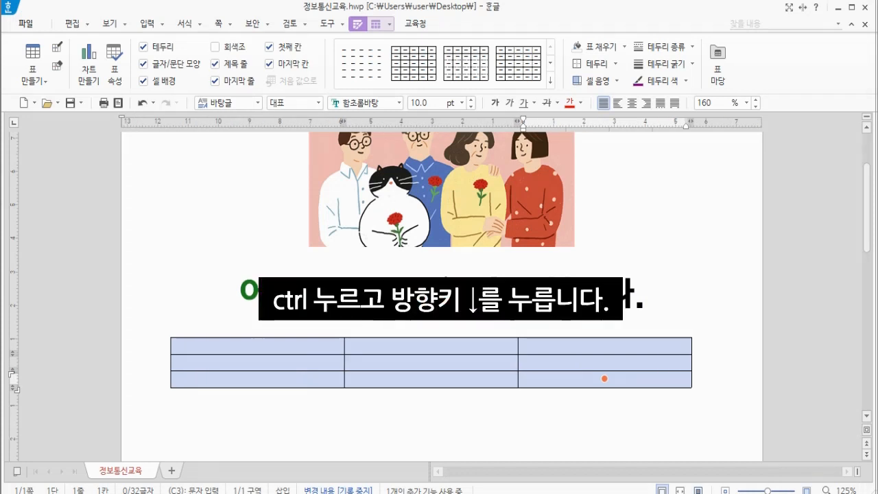
# Increase the height of the table's rows with the cells still selected
pyautogui.hotkey('ctrl', 'Down')
pyautogui.hotkey('ctrl', 'Down')
pyautogui.hotkey('ctrl', 'Down')
pyautogui.hotkey('ctrl', 'Down')
pyautogui.hotkey('ctrl', 'Down')
pyautogui.hotkey('ctrl', 'Down')
pyautogui.hotkey('ctrl', 'Down')
pyautogui.hotkey('ctrl', 'Down')
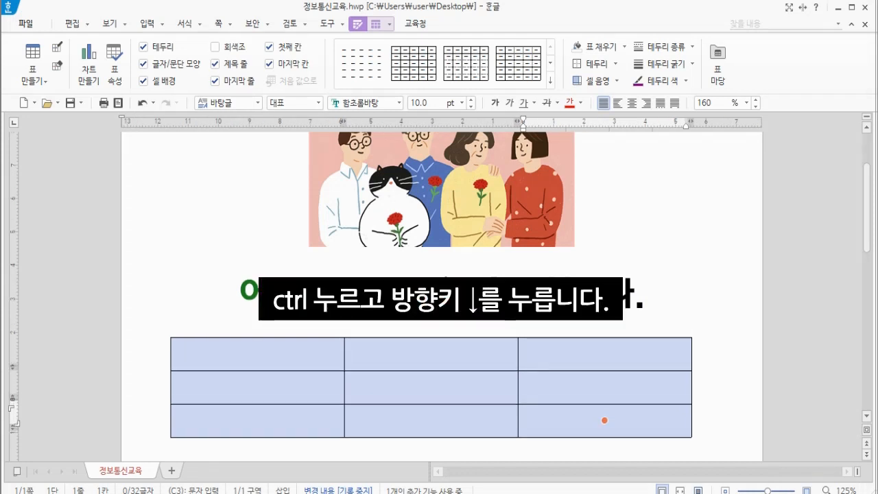
pyautogui.hotkey('ctrl', 'Down')
pyautogui.hotkey('ctrl', 'Down')
pyautogui.hotkey('ctrl', 'Down')
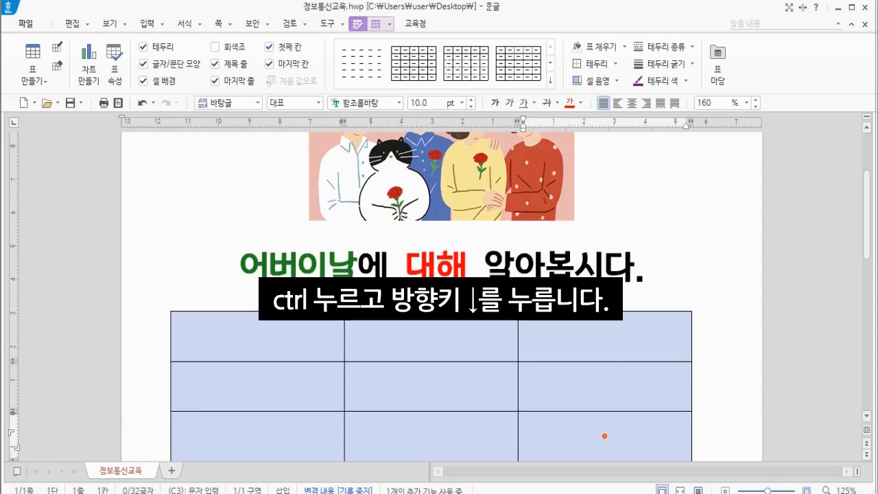
pyautogui.scroll(-2, 604, 384)
pyautogui.click(254, 229)
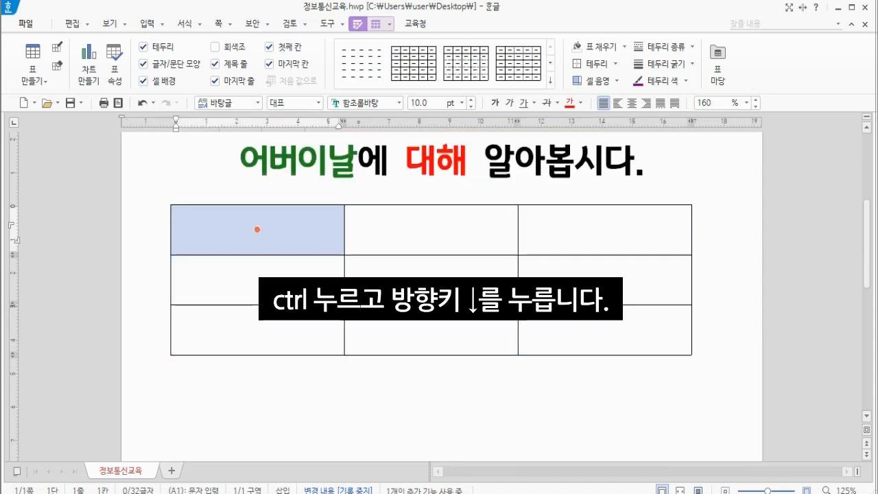
# Enter 어버이날 and 스승의날 in the first two cells of the table's top row
pyautogui.scroll(-3, 255, 229)
pyautogui.scroll(7, 255, 229)
pyautogui.press('F5')
pyautogui.scroll(-4, 254, 229)
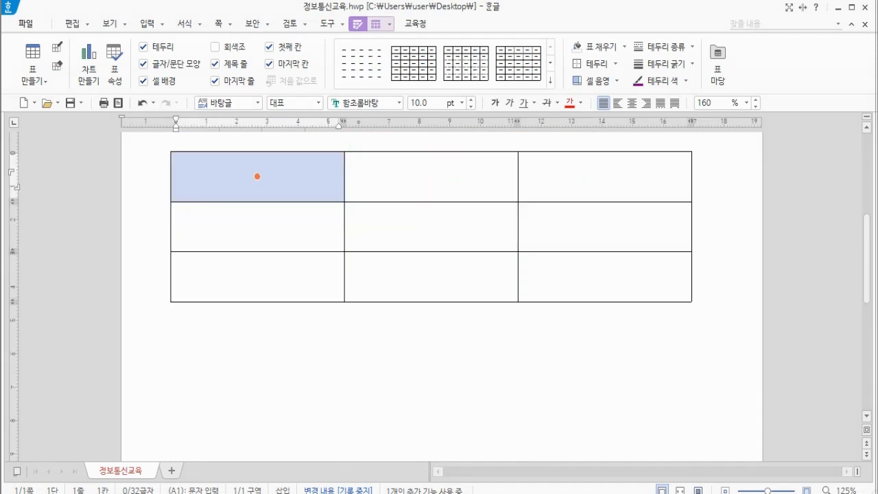
pyautogui.scroll(3, 257, 176)
pyautogui.click(254, 284)
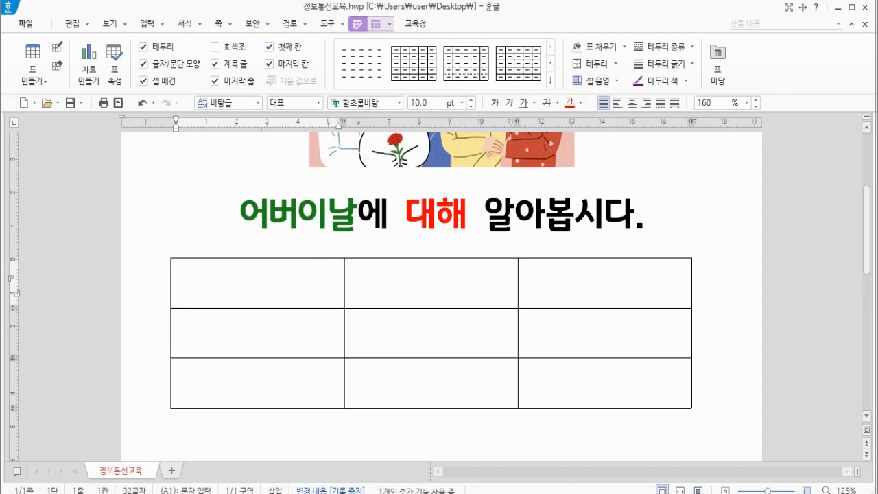
pyautogui.write('어버일ㄴ')
pyautogui.press('BackSpace')
pyautogui.press('BackSpace')
pyautogui.write('이날')
pyautogui.press('Tab')
pyautogui.write('스')
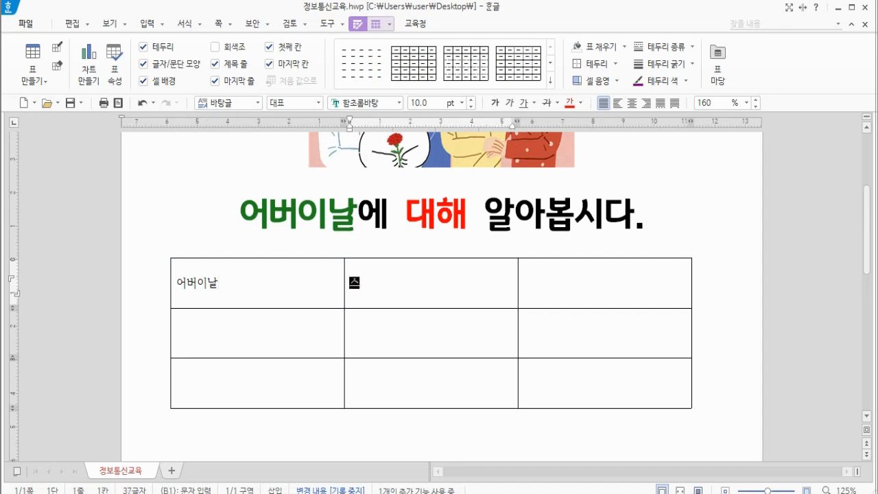
pyautogui.write('승읜ㅏㄹ')
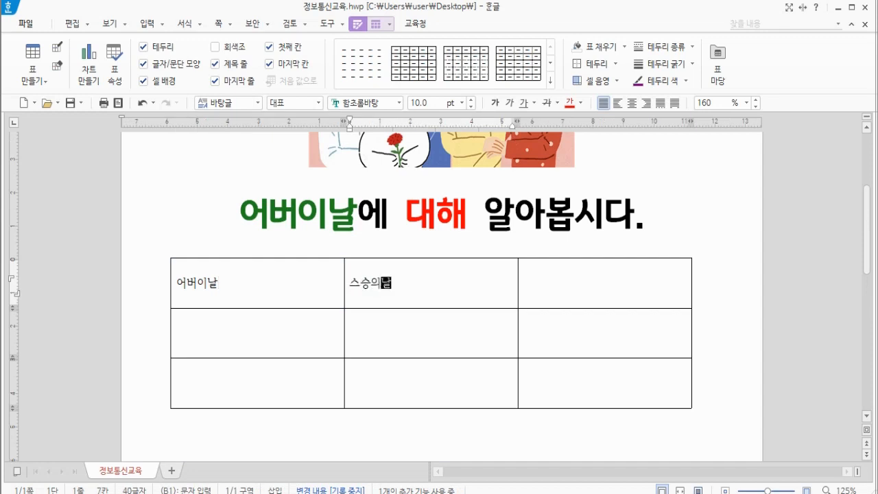
# Enter 어린이날 in the third cell of the table's top row
pyautogui.press('Tab')
pyautogui.hotkey('shift', 'Tab')
pyautogui.hotkey('alt', 'Tab')
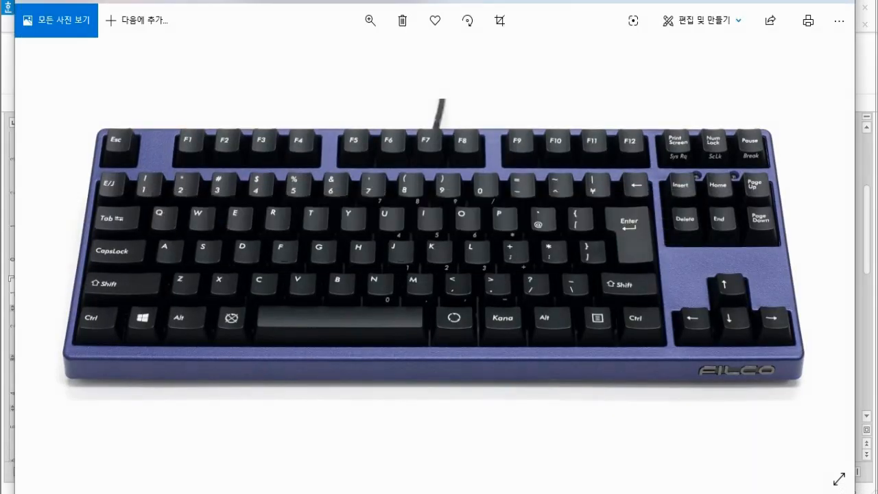
pyautogui.click(524, 492)
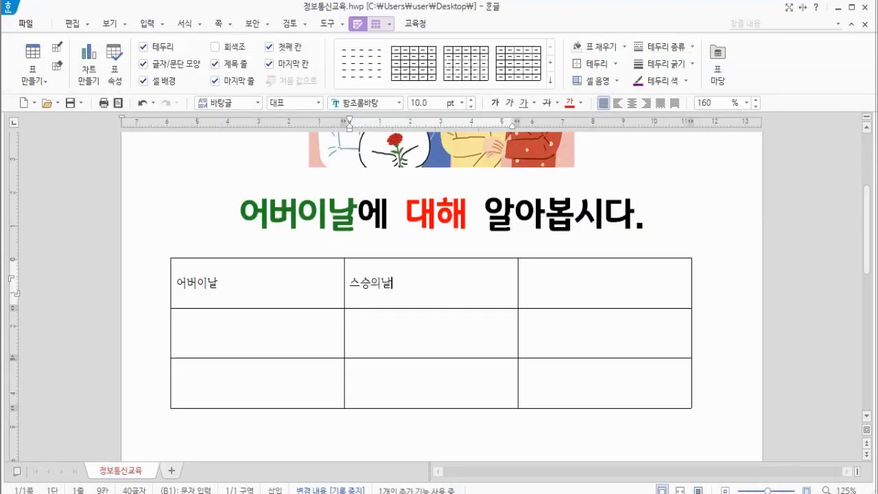
pyautogui.press('Tab')
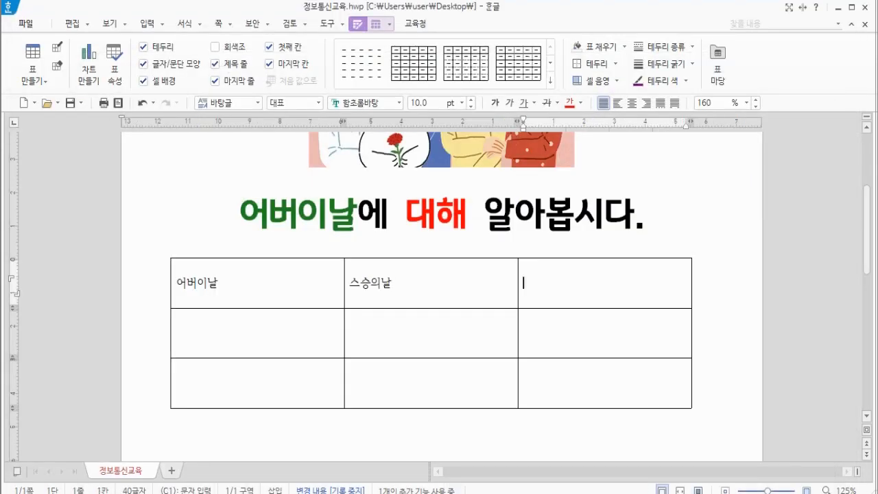
pyautogui.write('얼린이날')
pyautogui.press('Tab')
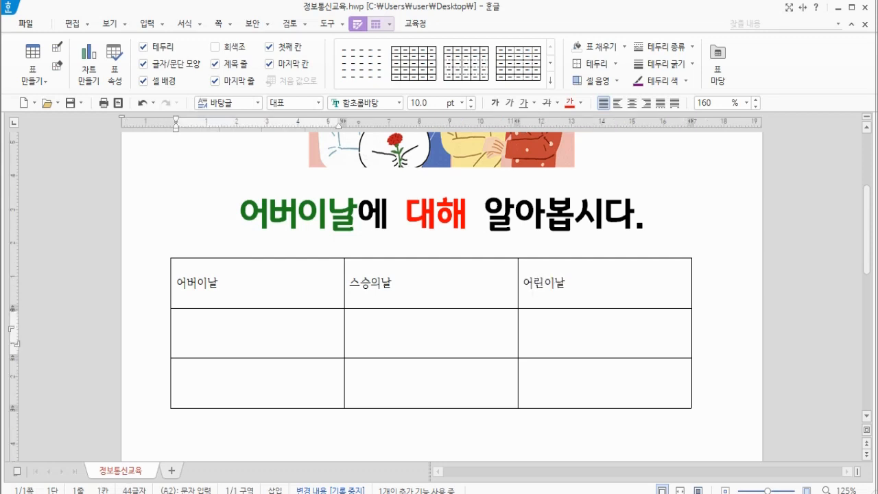
# Select the table's top row and center-align its text
pyautogui.moveTo(205, 283); pyautogui.dragTo(604, 283)
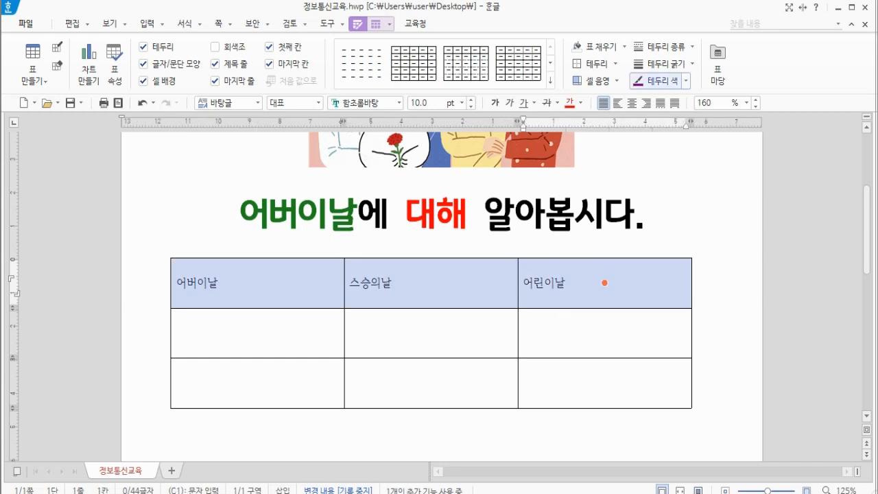
pyautogui.click(632, 102)
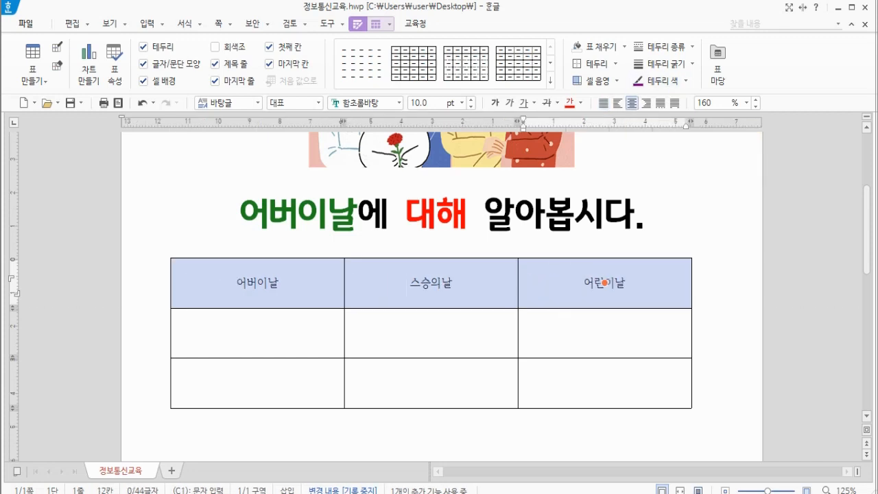
pyautogui.click(274, 281)
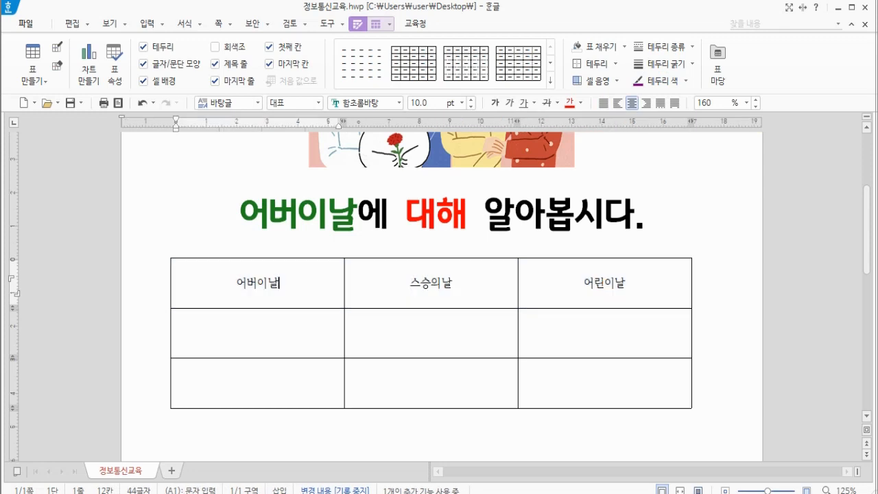
pyautogui.moveTo(274, 282); pyautogui.dragTo(430, 282)
pyautogui.press('Right')
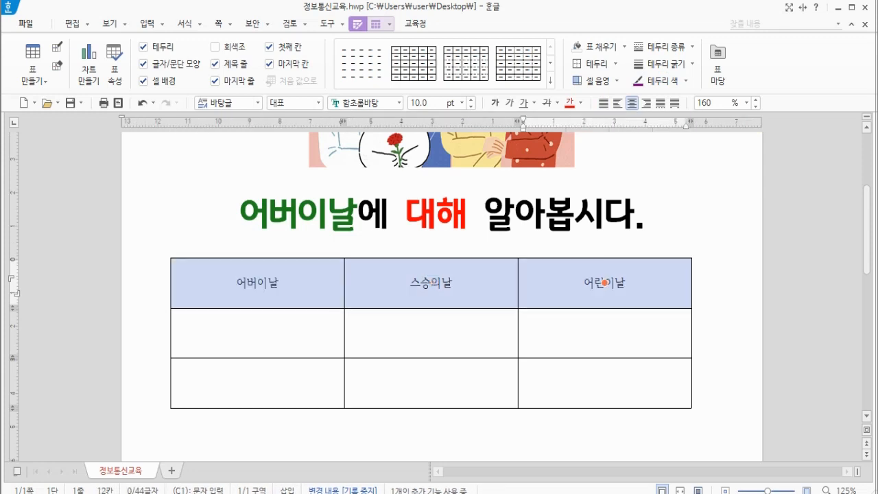
pyautogui.press('Left')
pyautogui.press('Left')
pyautogui.press('Escape')
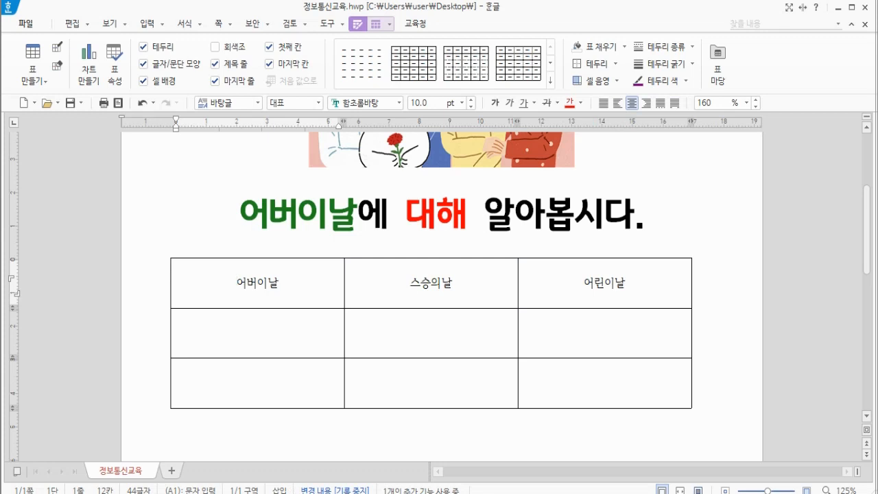
# Fill the table's top row with a gold background colour
pyautogui.moveTo(275, 282)
pyautogui.mouseDown()
pyautogui.moveTo(605, 281)
pyautogui.moveTo(257, 282)
pyautogui.moveTo(605, 282)
pyautogui.mouseUp()
pyautogui.click(258, 281)
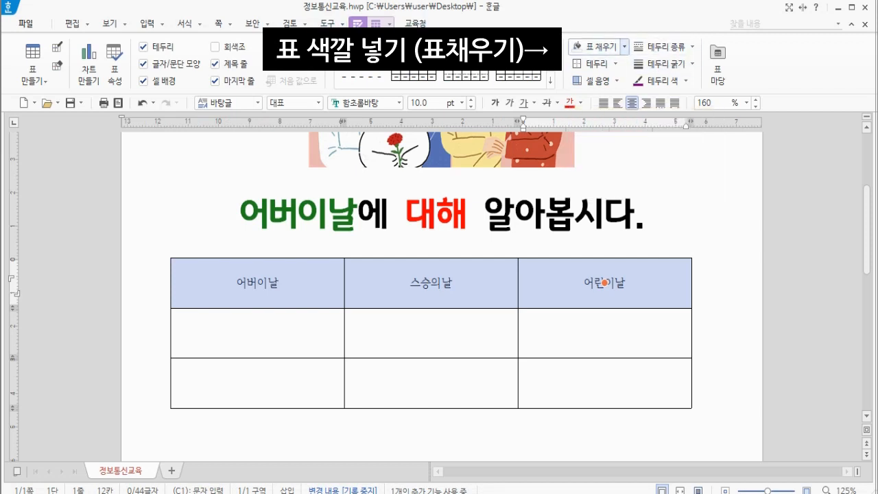
pyautogui.click(624, 47)
pyautogui.click(653, 118)
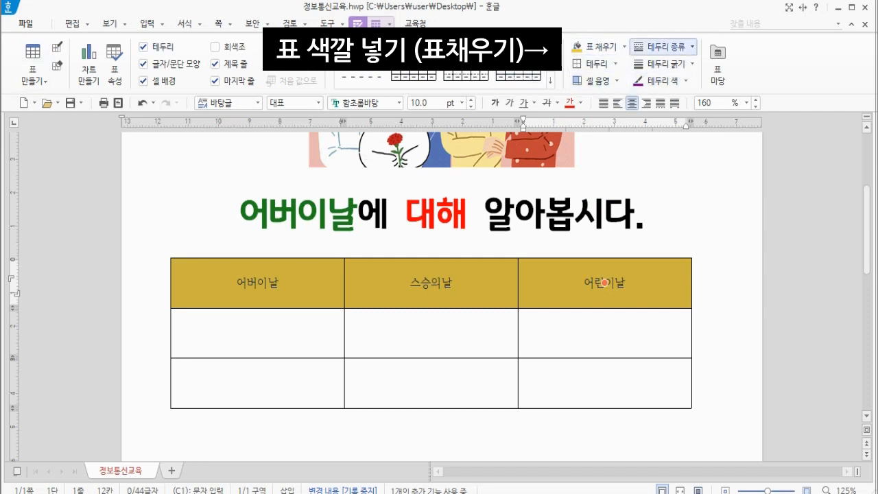
# Set the top row's cell background face colour to yellow-green, applied to each cell
pyautogui.rightClick(604, 281)
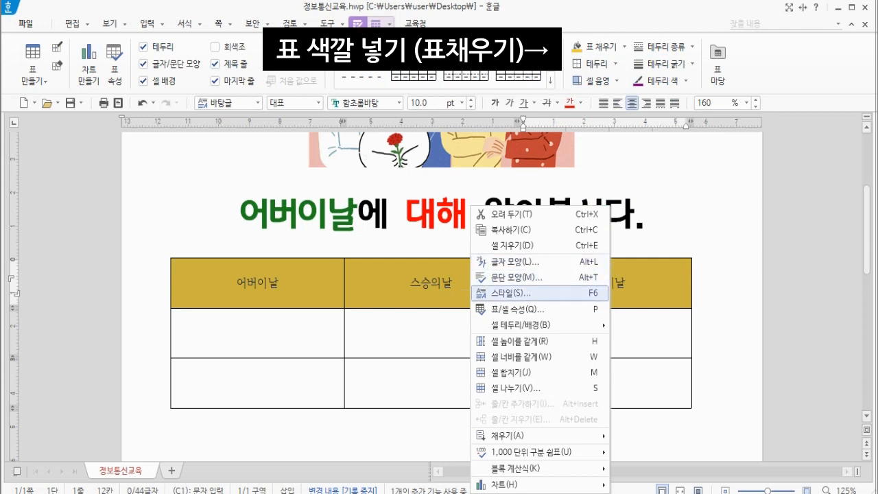
pyautogui.moveTo(522, 325)
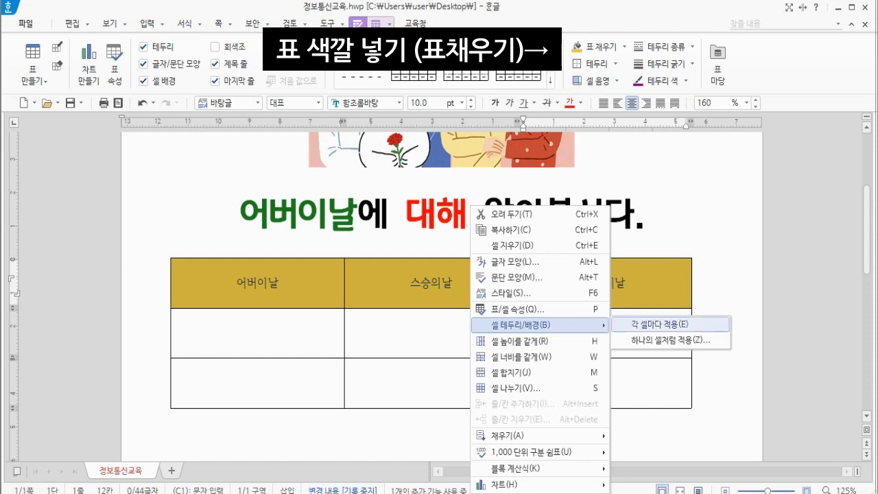
pyautogui.click(660, 325)
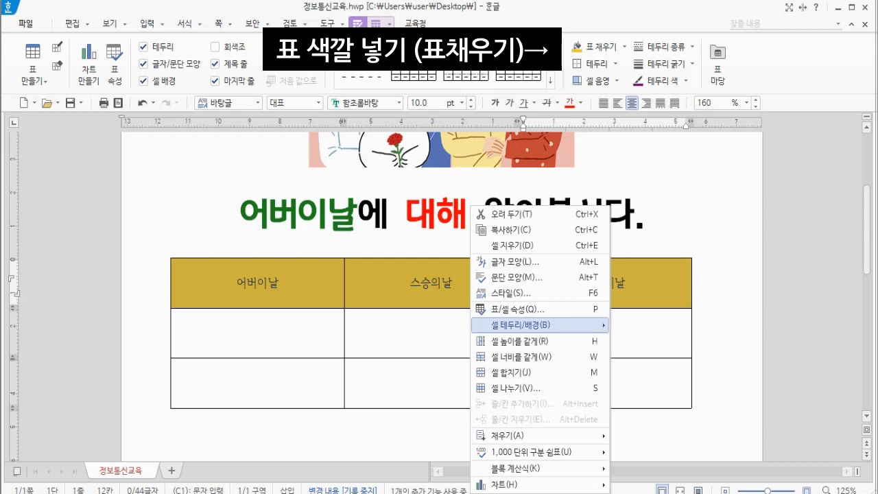
pyautogui.click(301, 60)
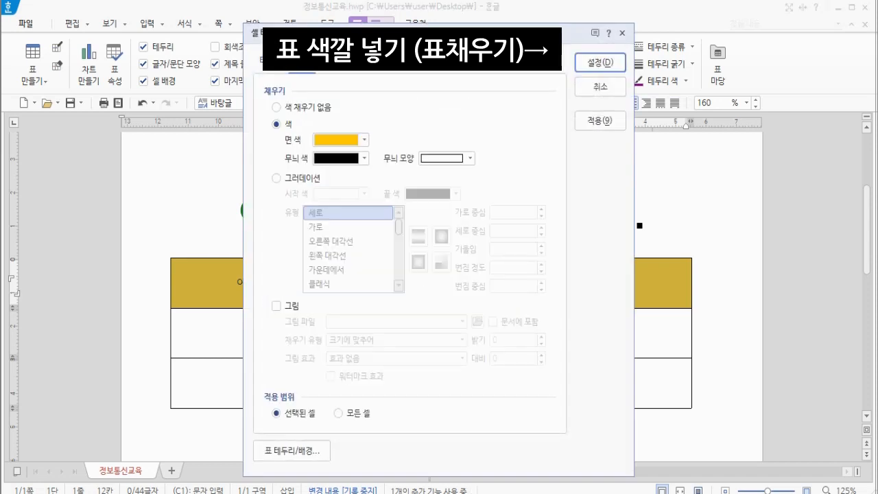
pyautogui.click(365, 139)
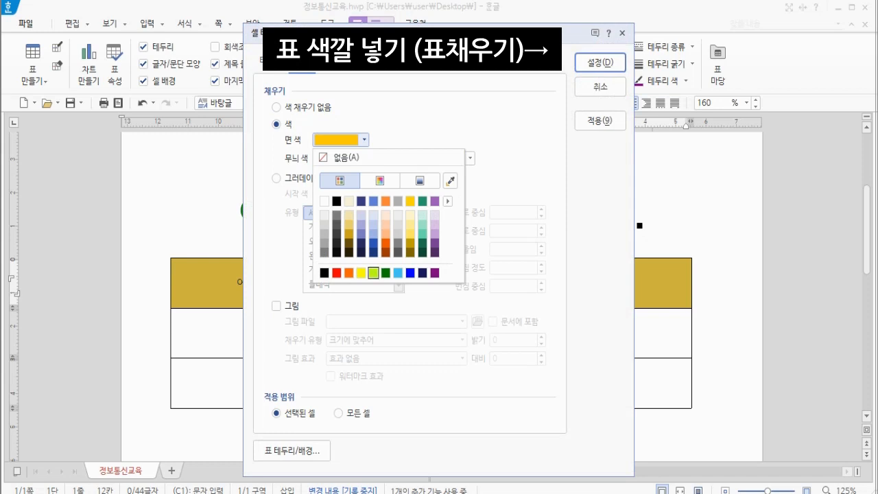
pyautogui.click(374, 272)
pyautogui.click(600, 61)
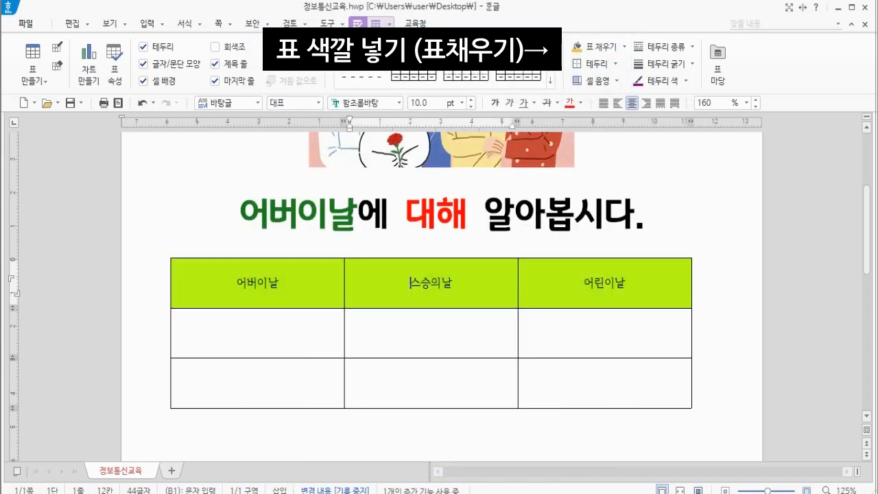
# Make the top row's text 13 pt and bold
pyautogui.moveTo(257, 283); pyautogui.dragTo(604, 282)
pyautogui.click(461, 103)
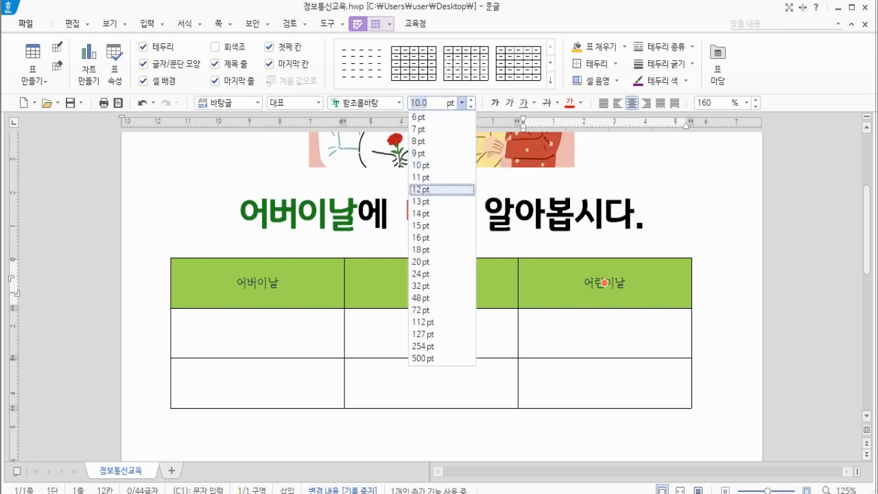
pyautogui.press('Down')
pyautogui.press('Return')
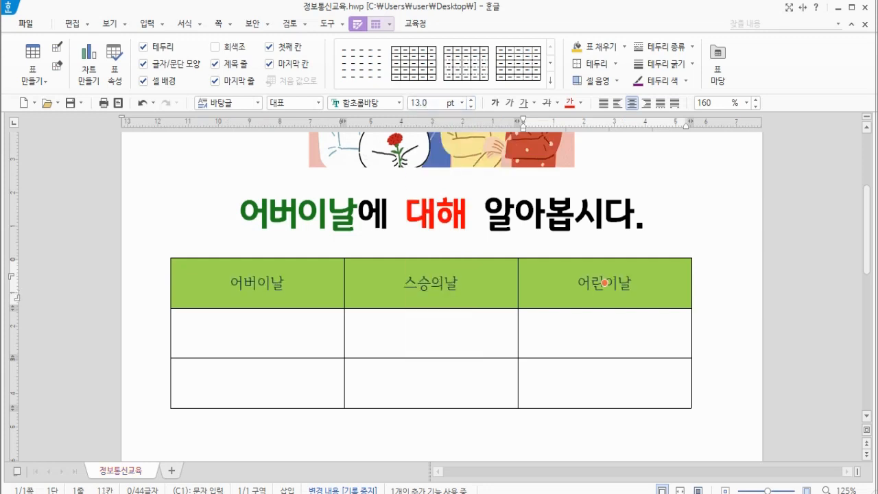
pyautogui.hotkey('ctrl', 'b')
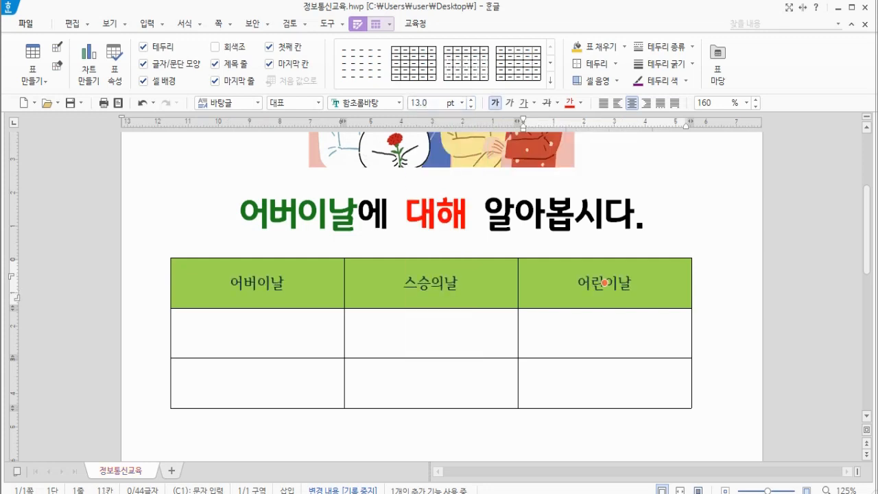
# Enter 1345677, 346357457 and 26246347 in the three cells of the table's second row
pyautogui.click(256, 332)
pyautogui.press('Escape')
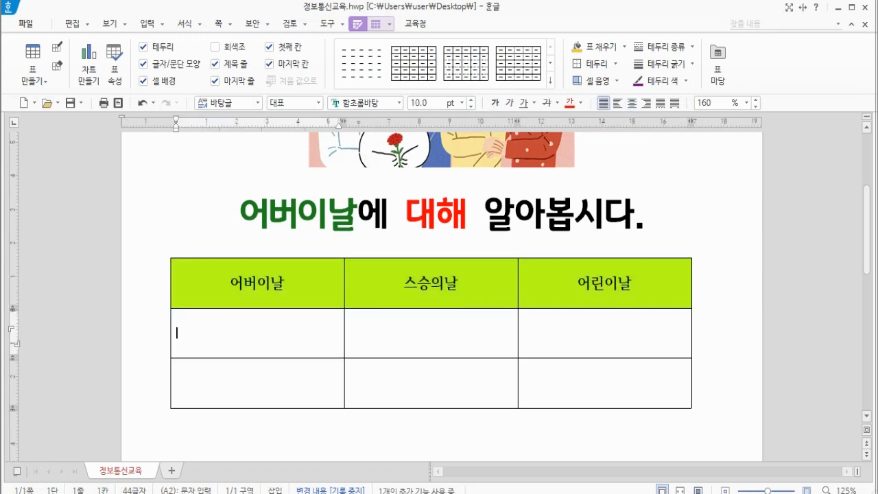
pyautogui.write('1345677')
pyautogui.press('Tab')
pyautogui.write('346357457')
pyautogui.press('Tab')
pyautogui.write('26246347')
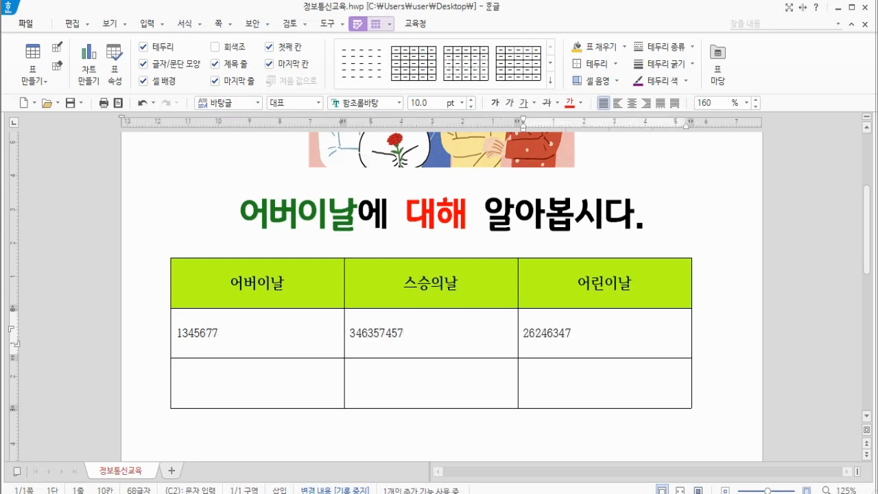
# Center-align the numbers in the table's second row
pyautogui.moveTo(257, 334); pyautogui.dragTo(605, 334)
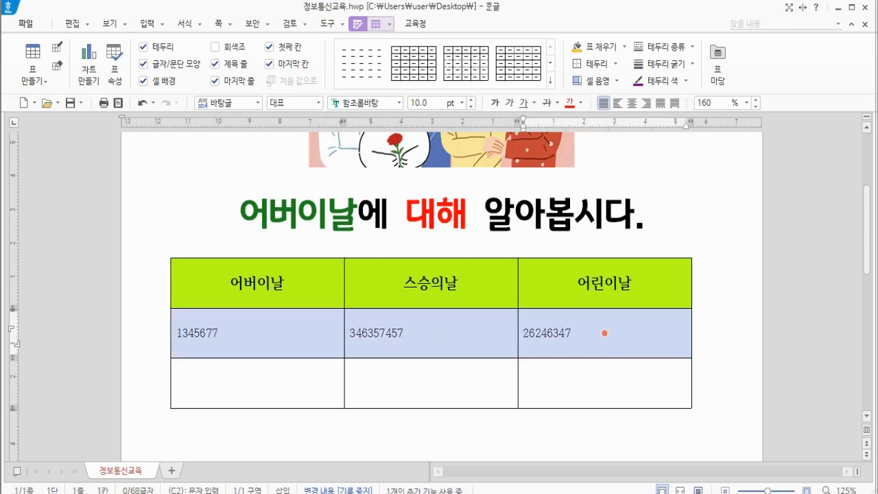
pyautogui.click(631, 103)
pyautogui.click(257, 282)
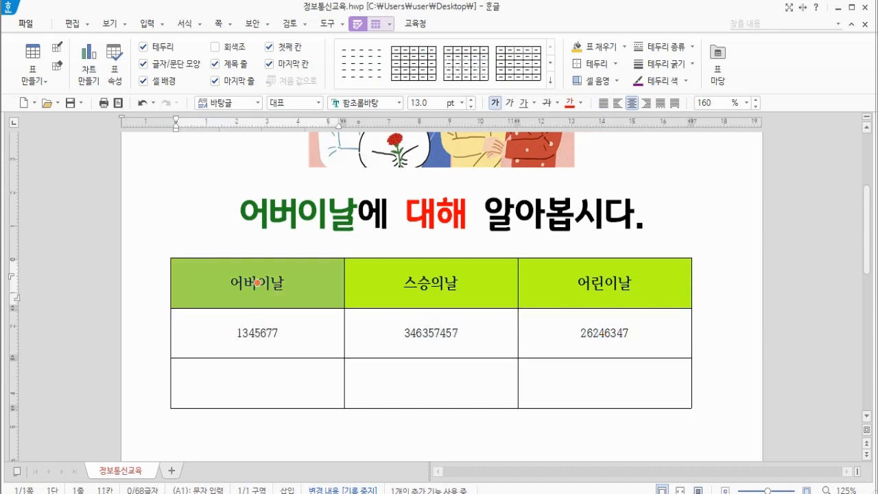
# Select the table's top two rows and insert a chart built from them
pyautogui.moveTo(256, 282); pyautogui.dragTo(604, 333)
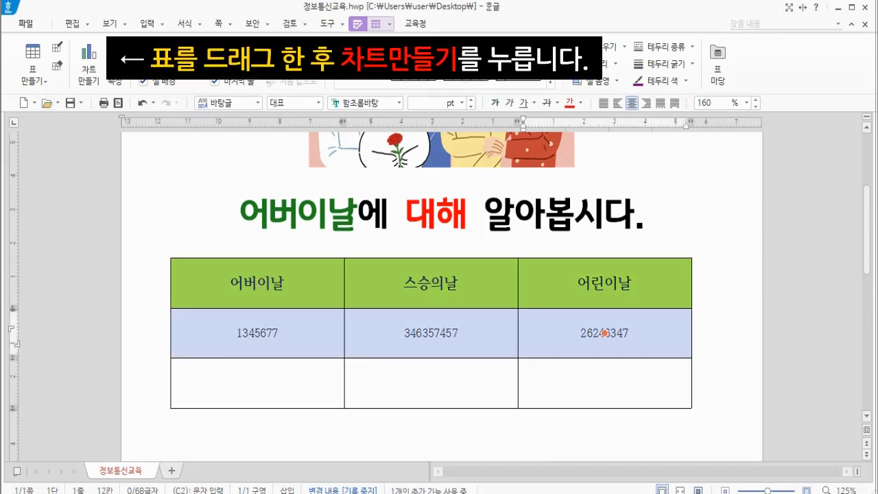
pyautogui.click(285, 283)
pyautogui.moveTo(231, 283); pyautogui.dragTo(604, 333)
pyautogui.moveTo(233, 282); pyautogui.dragTo(604, 332)
pyautogui.scroll(-1, 603, 333)
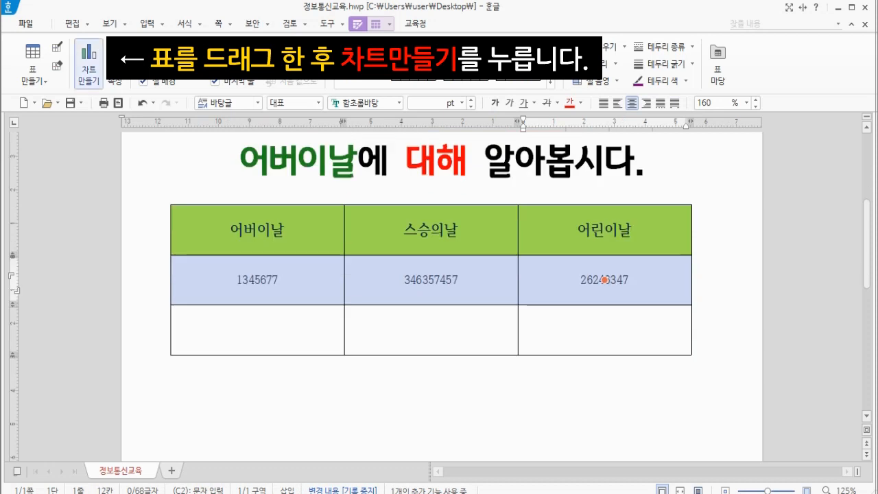
pyautogui.click(89, 64)
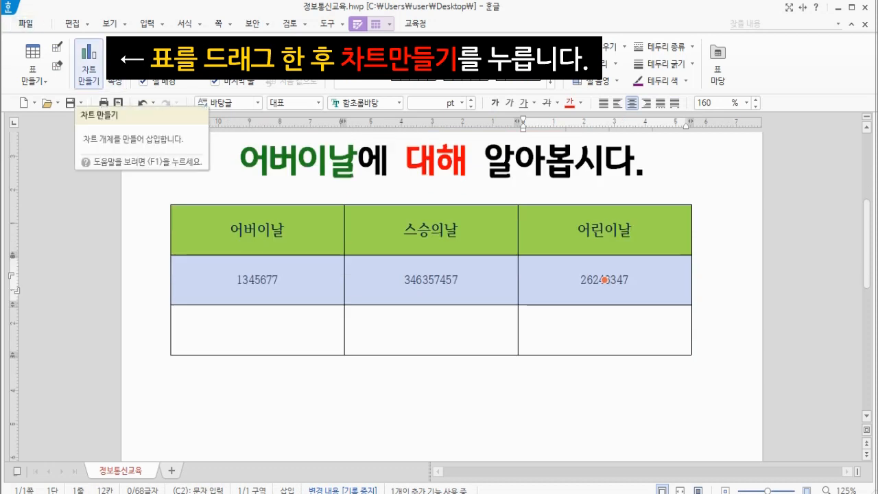
pyautogui.click(88, 64)
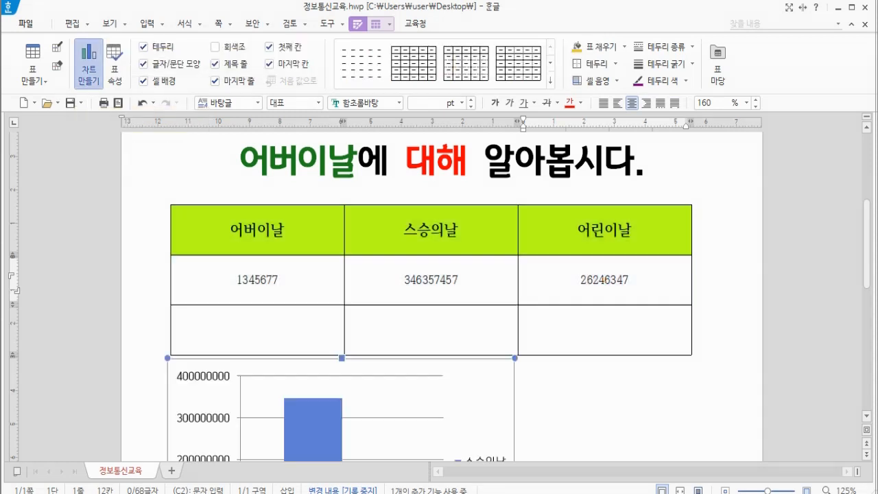
# Enlarge the chart by stretching its lower right corner out toward the page's right margin
pyautogui.click(581, 180)
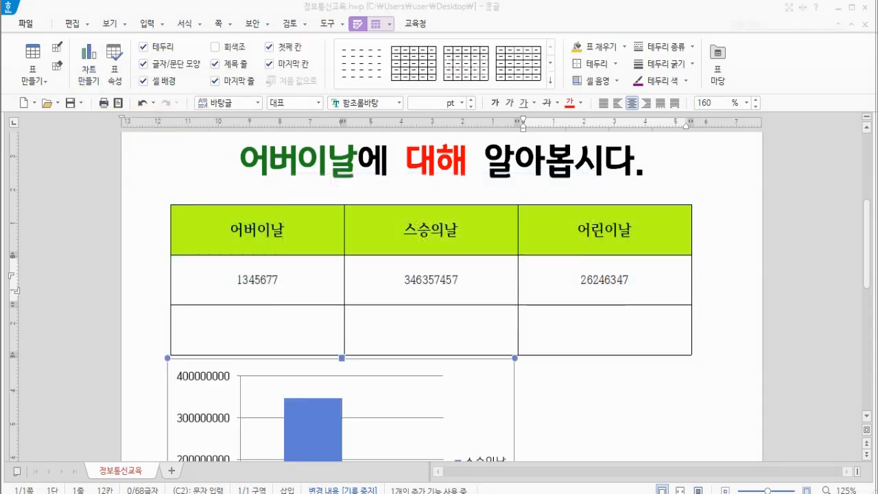
pyautogui.scroll(1, 441, 296)
pyautogui.scroll(-2, 442, 297)
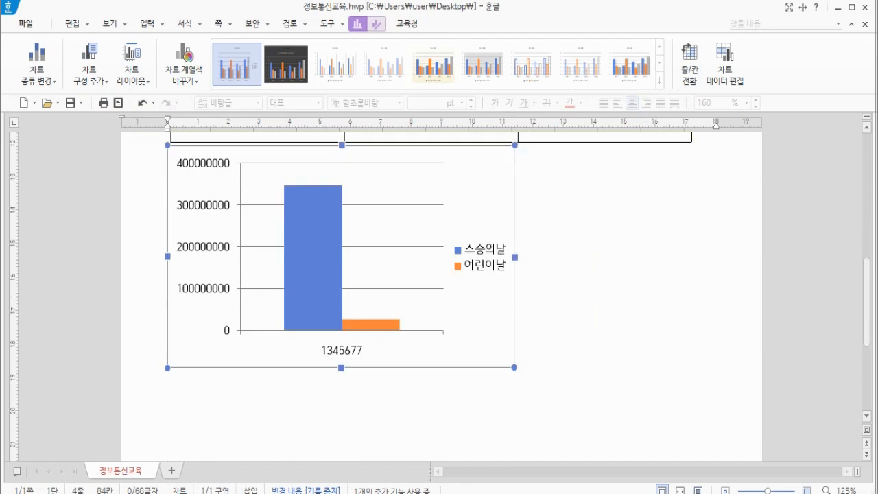
pyautogui.moveTo(515, 367); pyautogui.dragTo(671, 395)
# Shrink the chart slightly from its lower left corner, pulling its left edge inward
pyautogui.scroll(4, 671, 395)
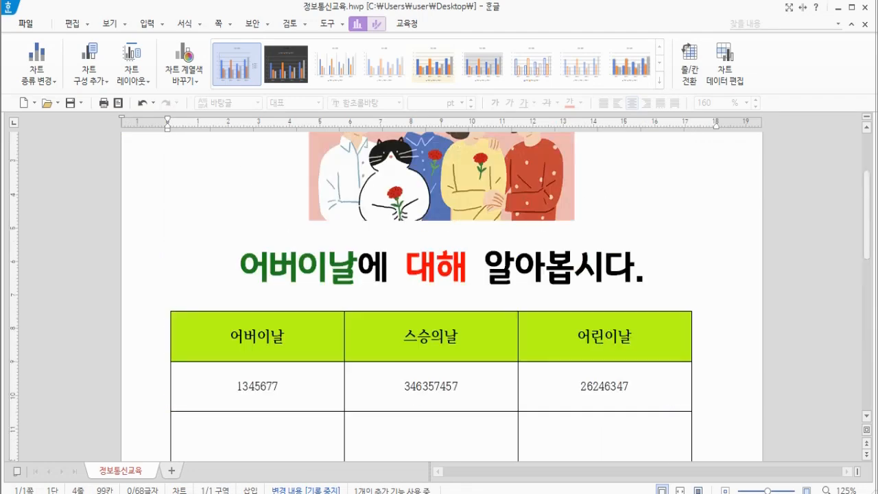
pyautogui.scroll(-2, 671, 395)
pyautogui.scroll(-5, 439, 295)
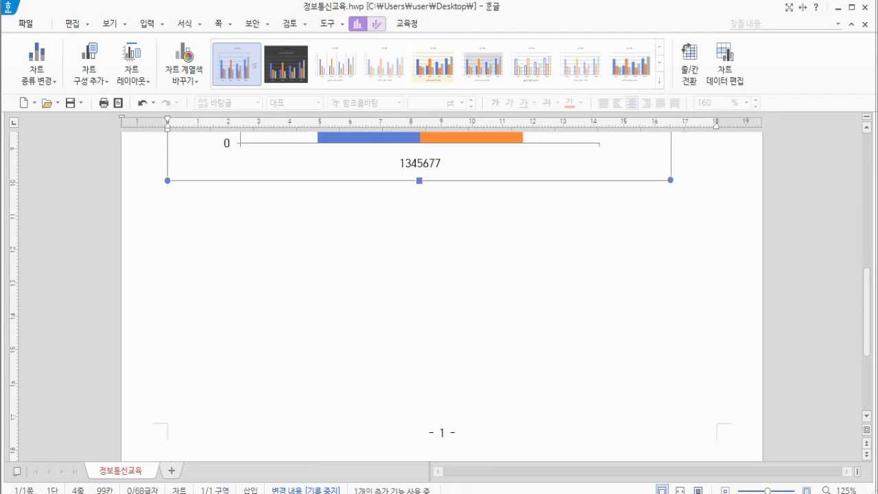
pyautogui.scroll(5, 439, 295)
pyautogui.scroll(-3, 439, 295)
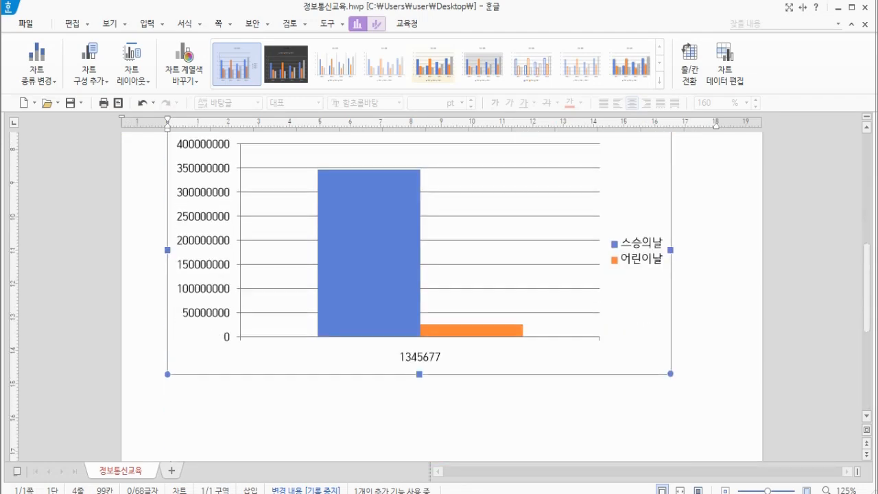
pyautogui.moveTo(167, 374); pyautogui.dragTo(220, 359)
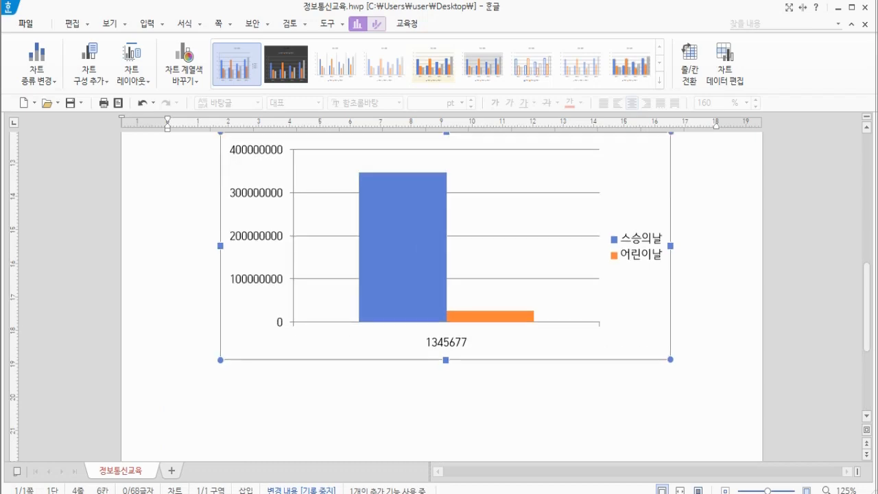